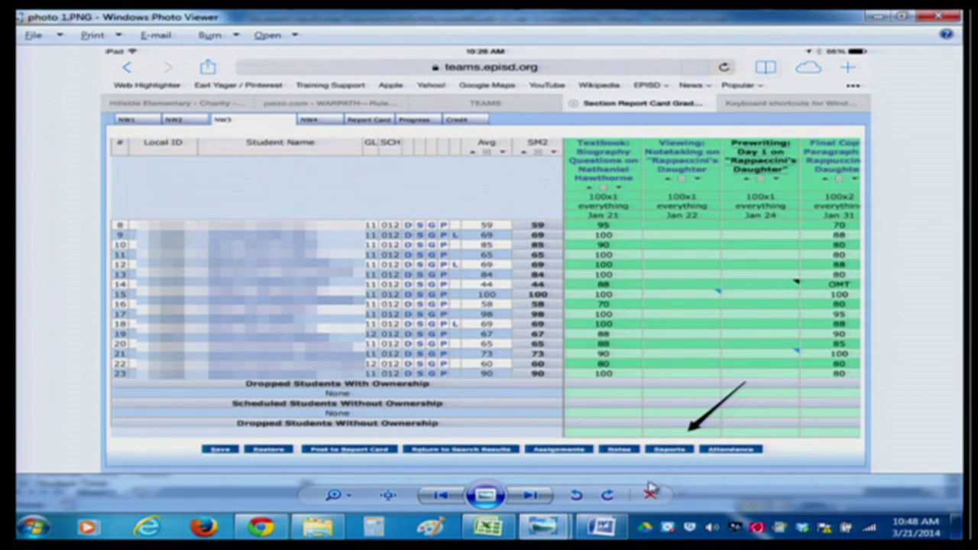
Step: Advance Photo Viewer to the report-list screenshot and return to the StudentClassRosterTeacherGrid workbook in Excel
click(526, 497)
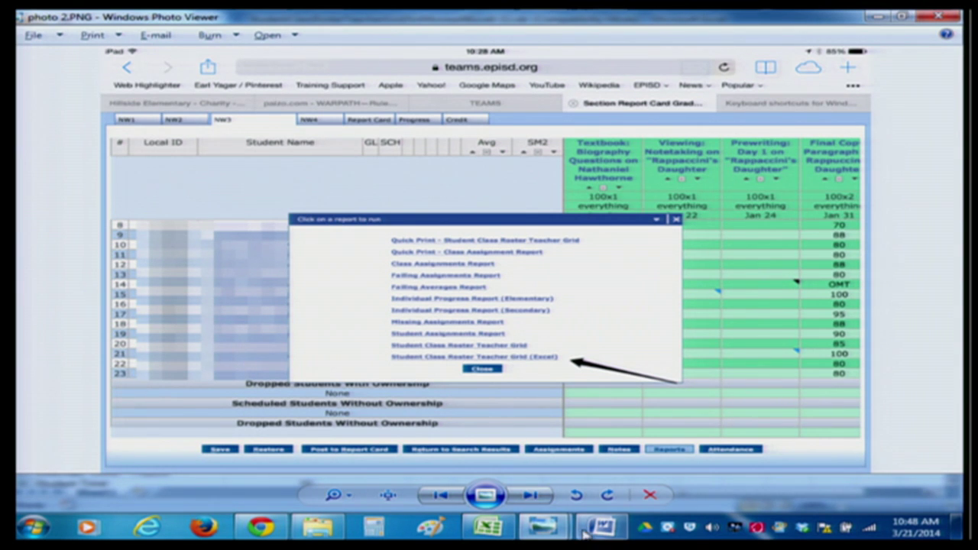
mouse_move(509, 534)
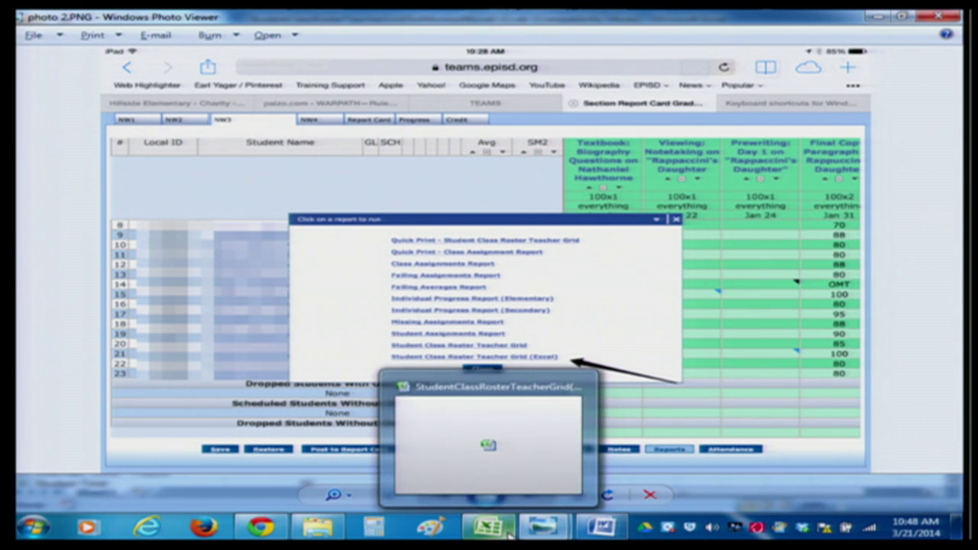
click(455, 477)
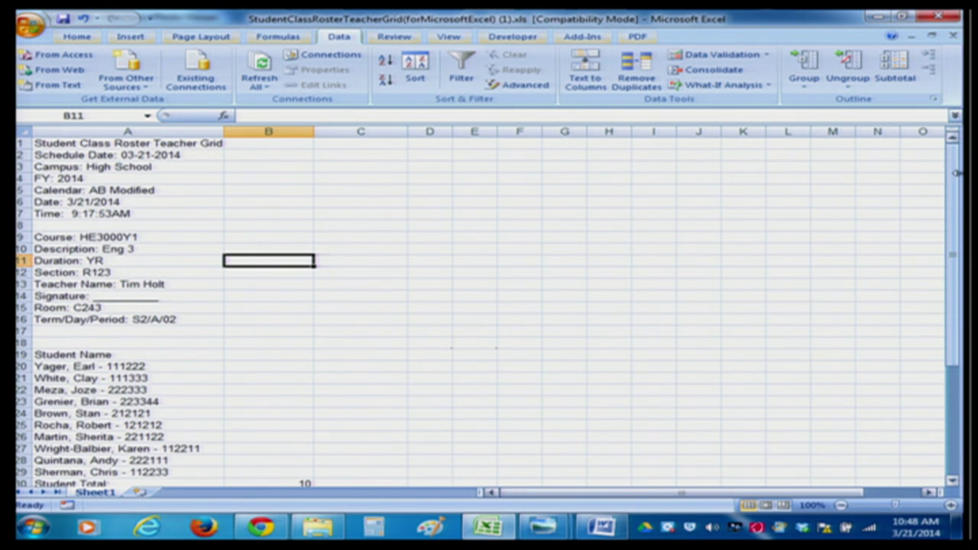
drag(957, 191, 957, 225)
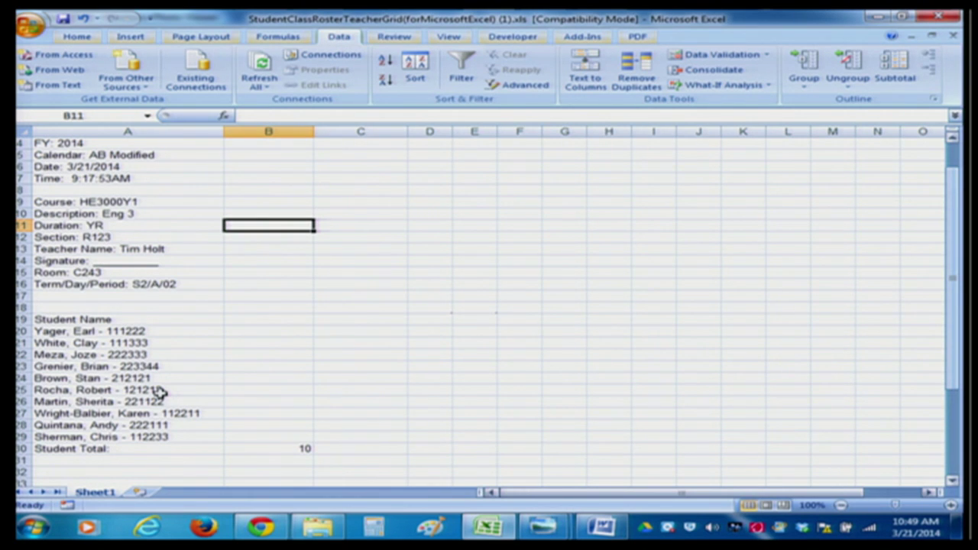
click(61, 331)
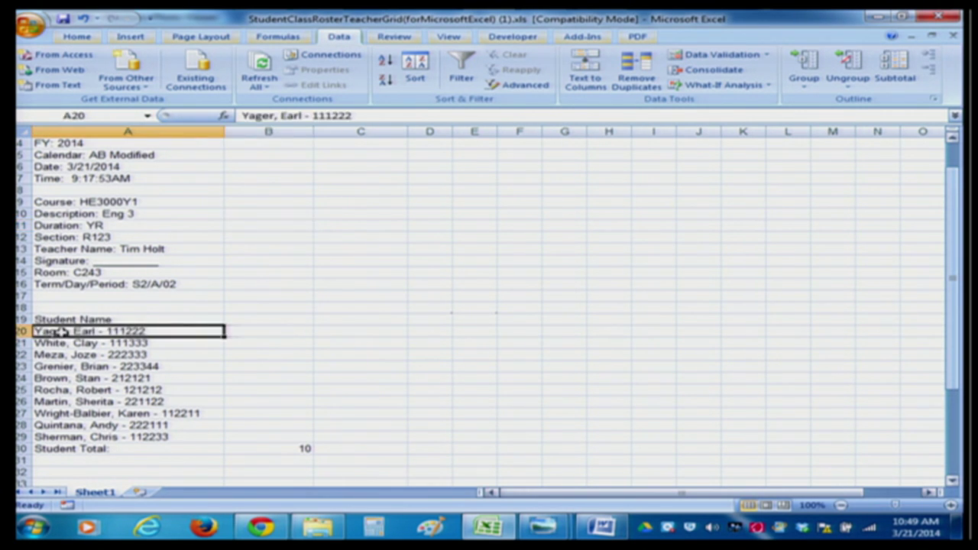
click(120, 343)
click(114, 333)
drag(115, 333, 115, 367)
click(114, 378)
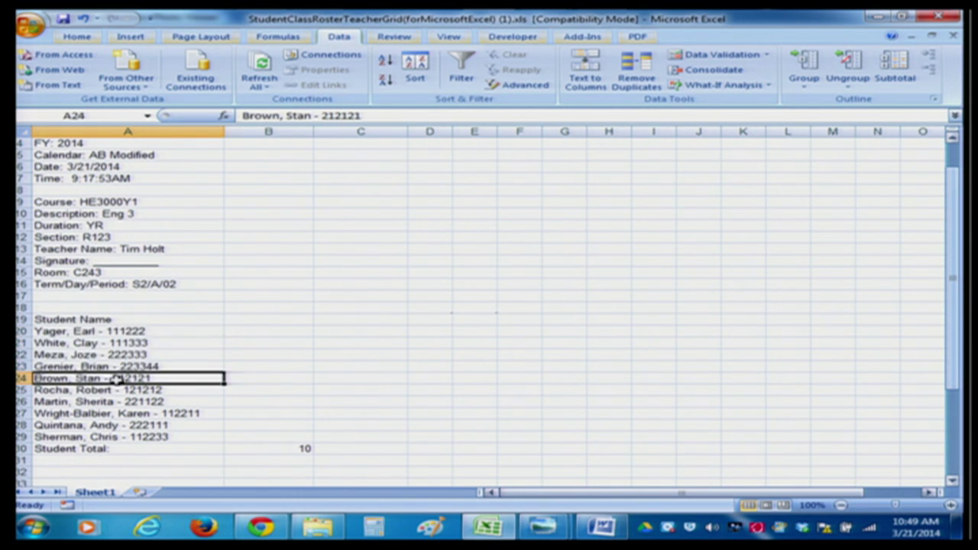
click(122, 332)
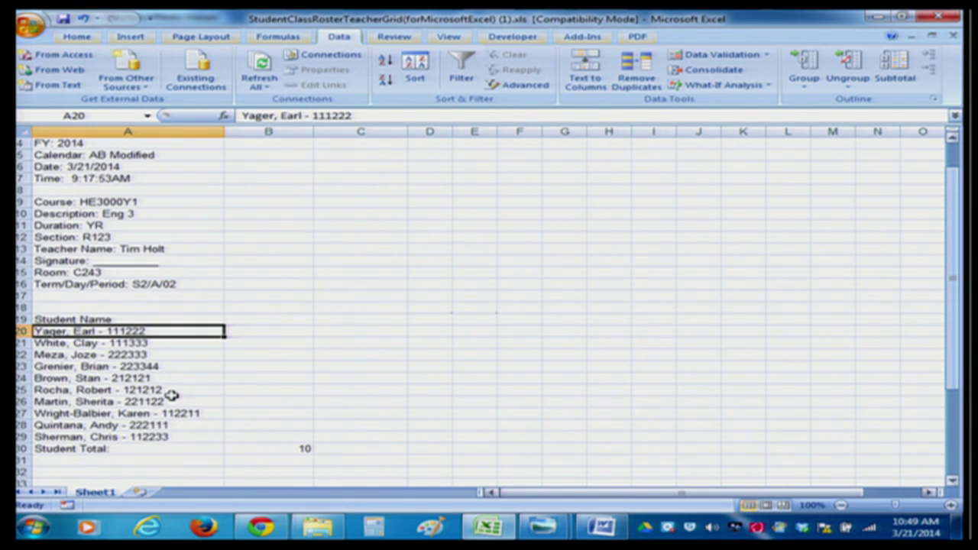
click(212, 365)
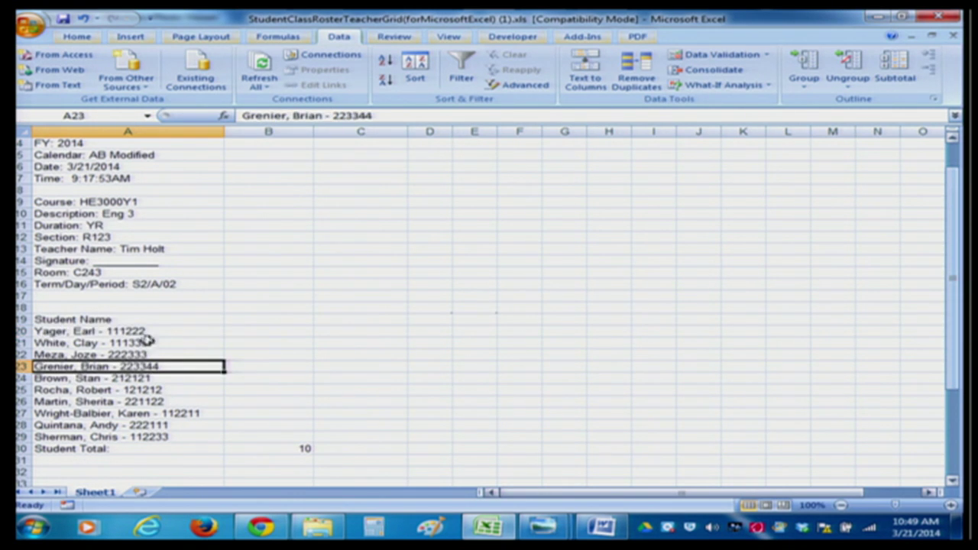
drag(141, 333, 136, 437)
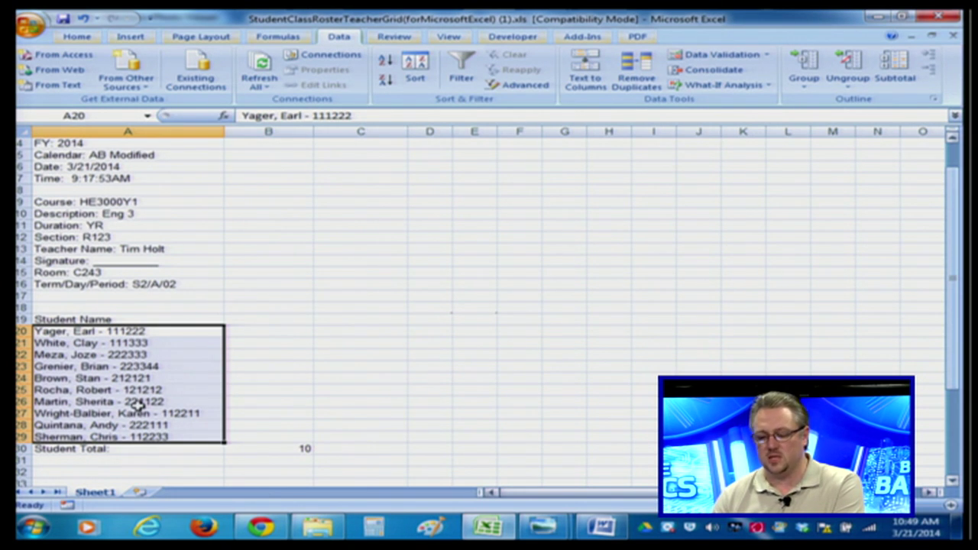
click(77, 38)
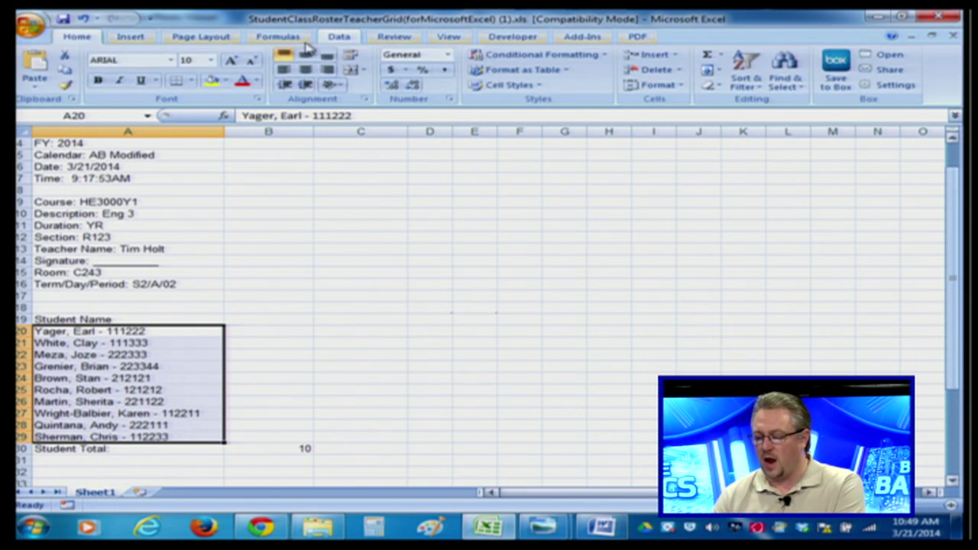
Step: Start Text to Columns on the selection with the Delimited data type
click(341, 38)
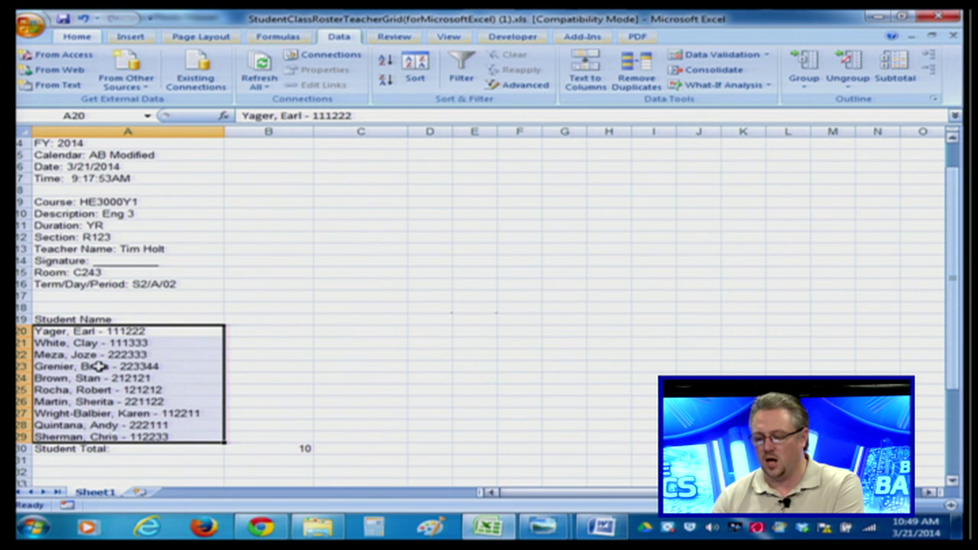
click(586, 89)
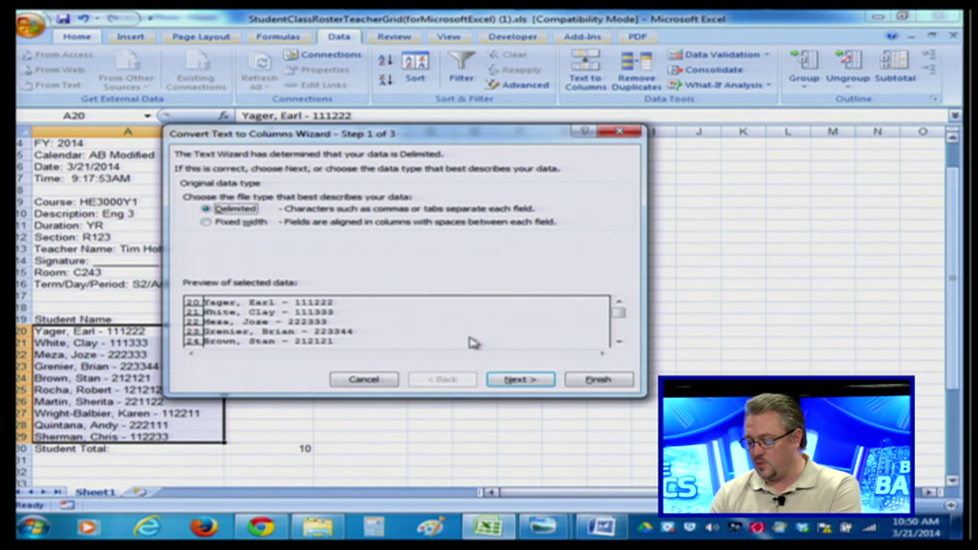
click(522, 380)
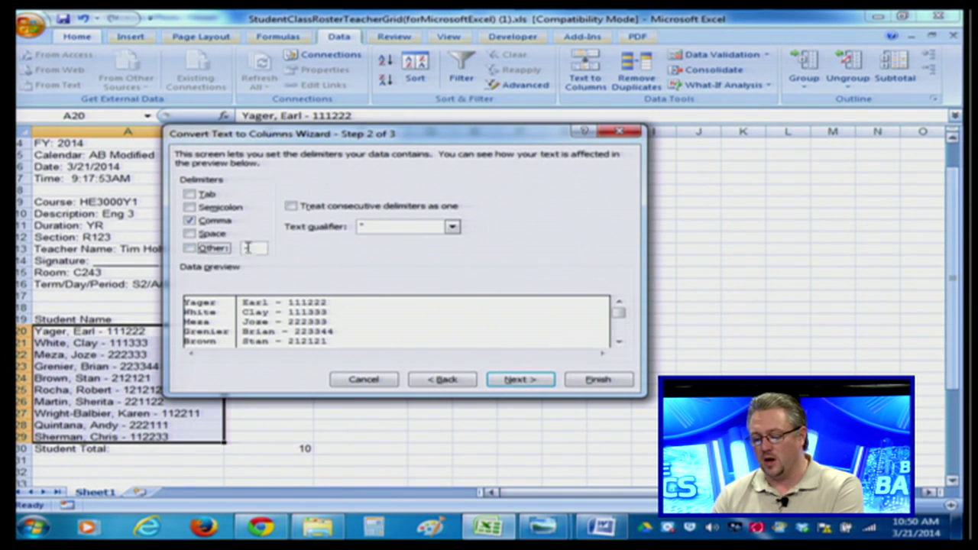
Step: Set Comma as the only delimiter, clearing Other and Tab, and check the preview
click(247, 248)
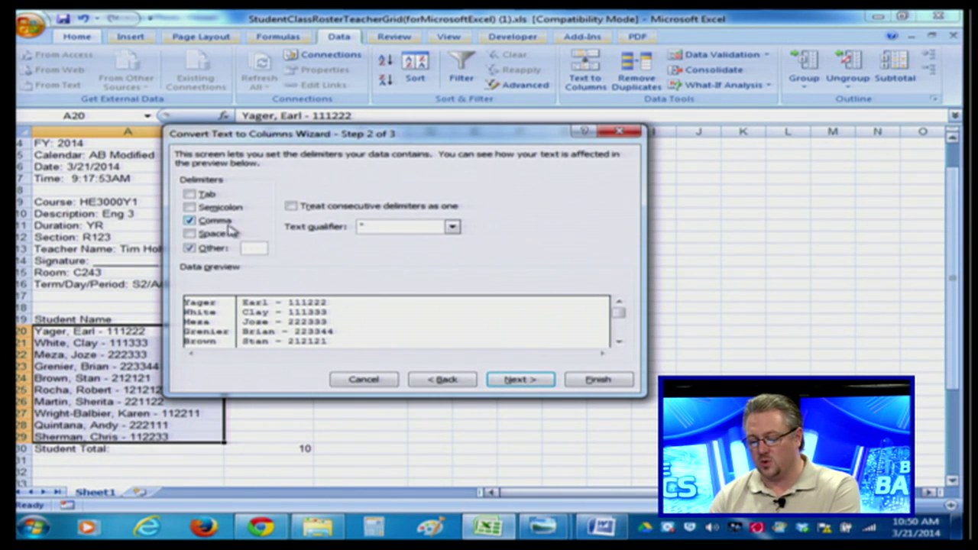
click(189, 248)
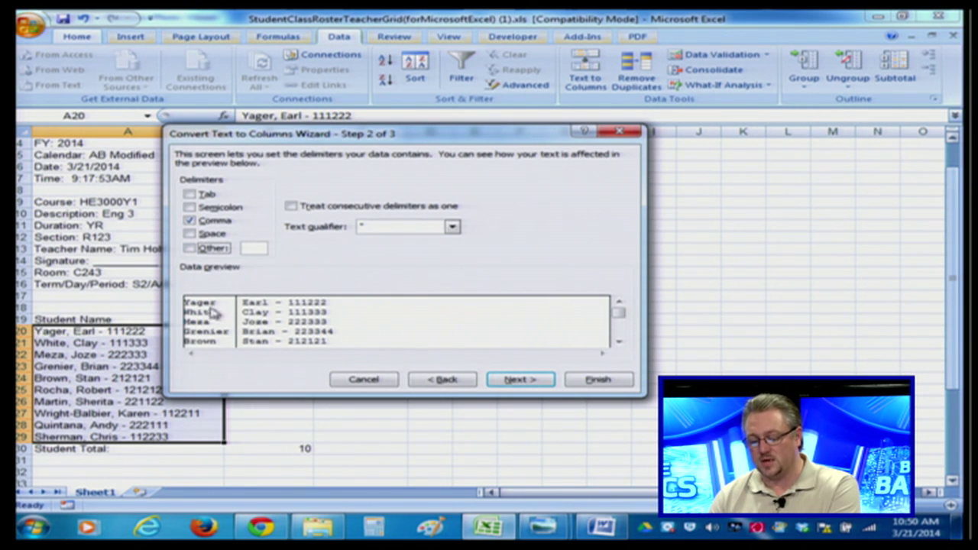
click(189, 219)
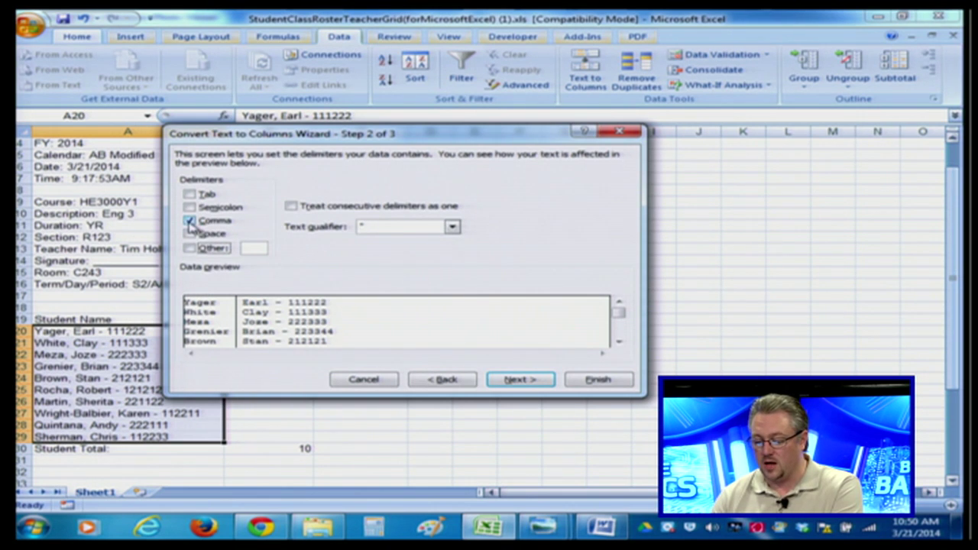
click(190, 195)
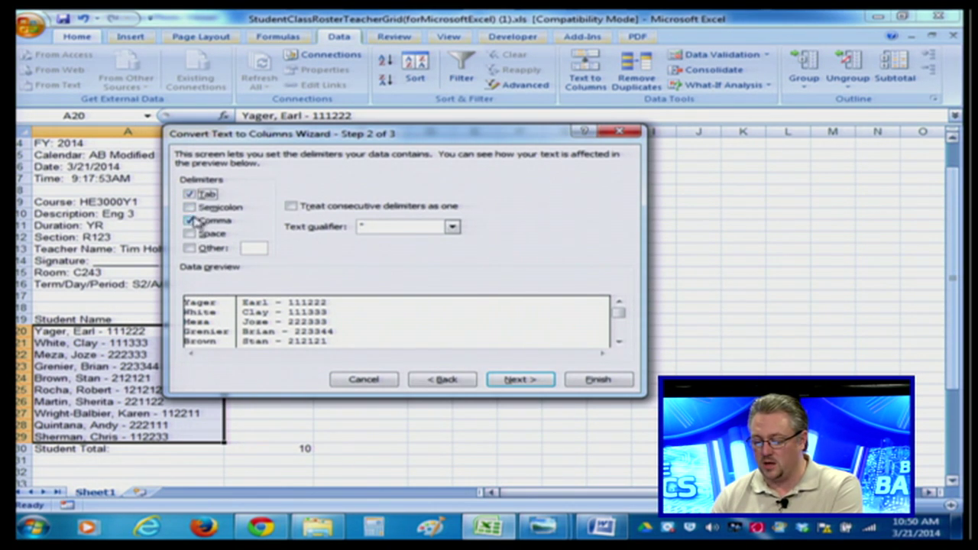
click(190, 220)
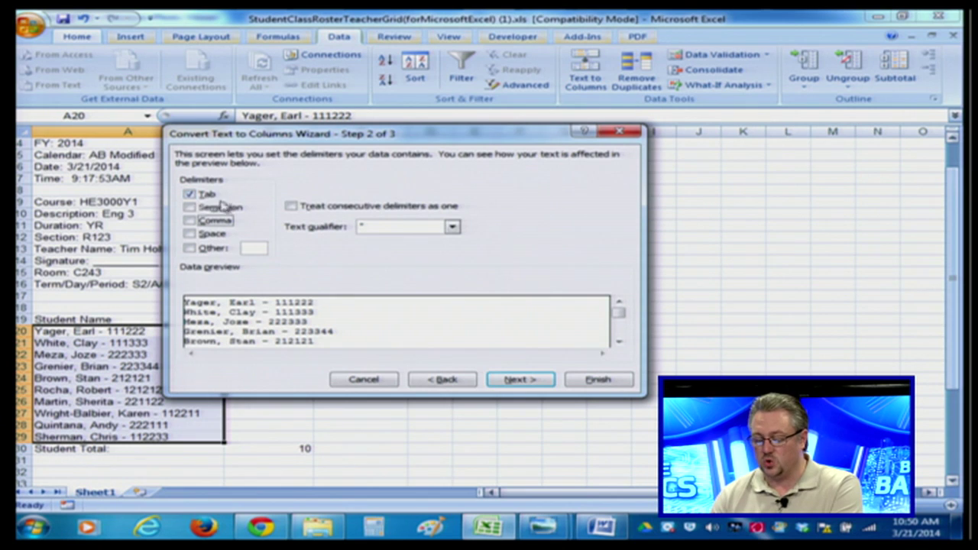
click(191, 194)
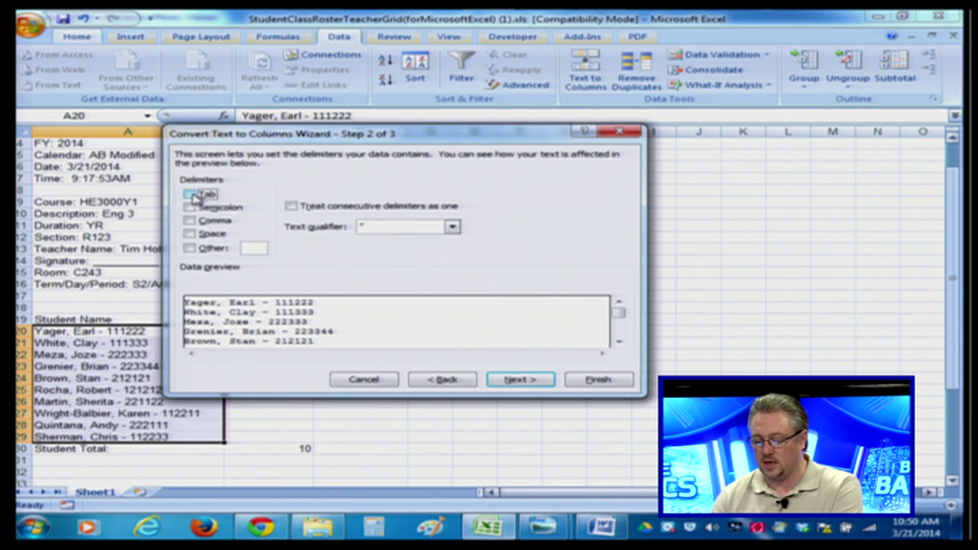
click(190, 221)
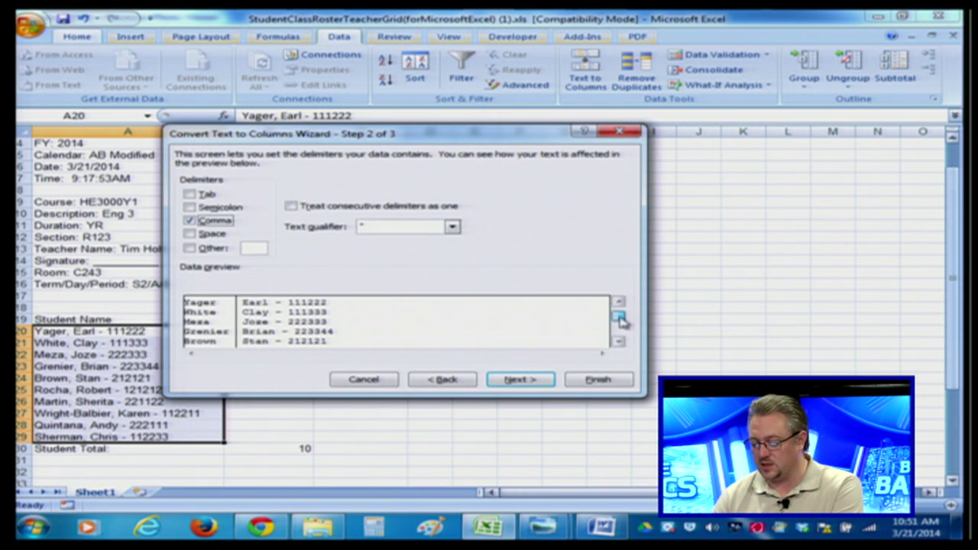
scroll(621, 327, down, 1)
scroll(619, 348, down, 1)
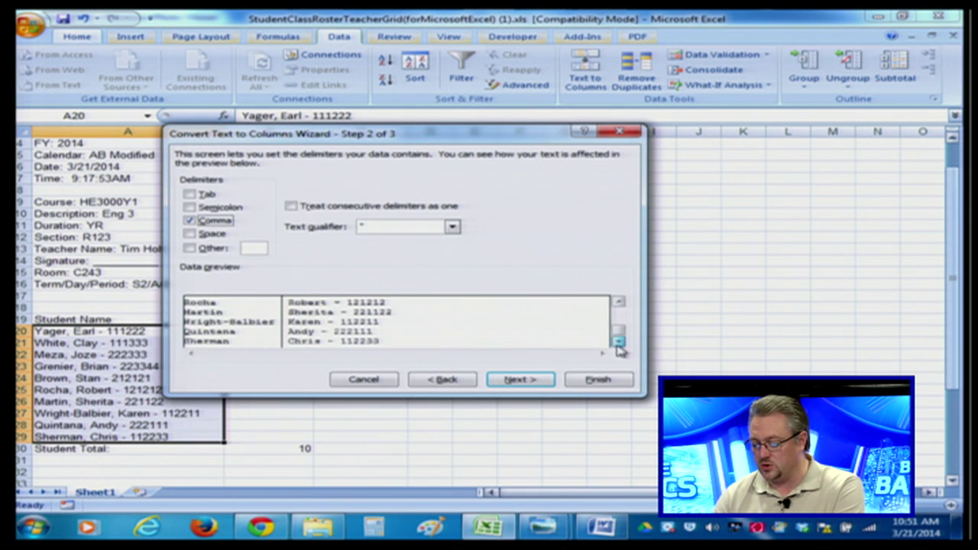
scroll(620, 305, up, 2)
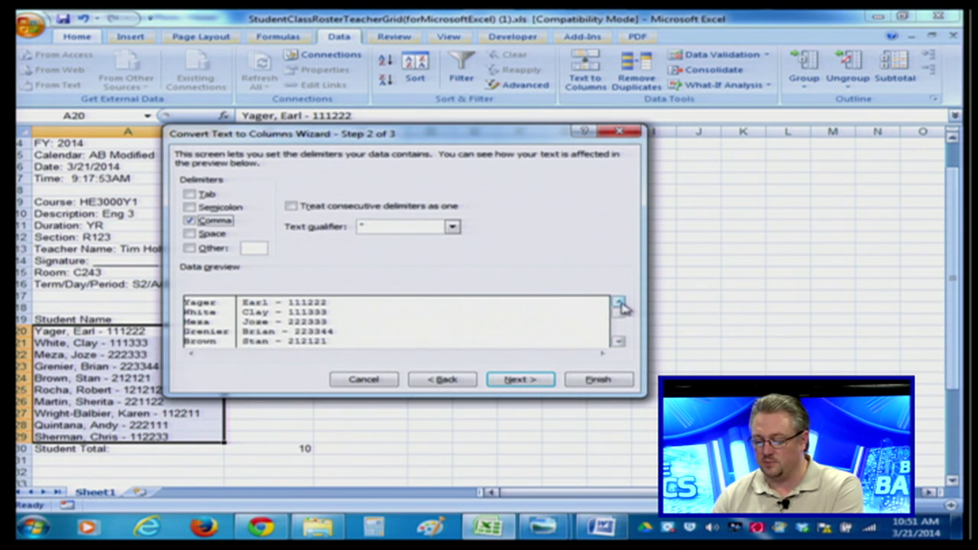
click(524, 382)
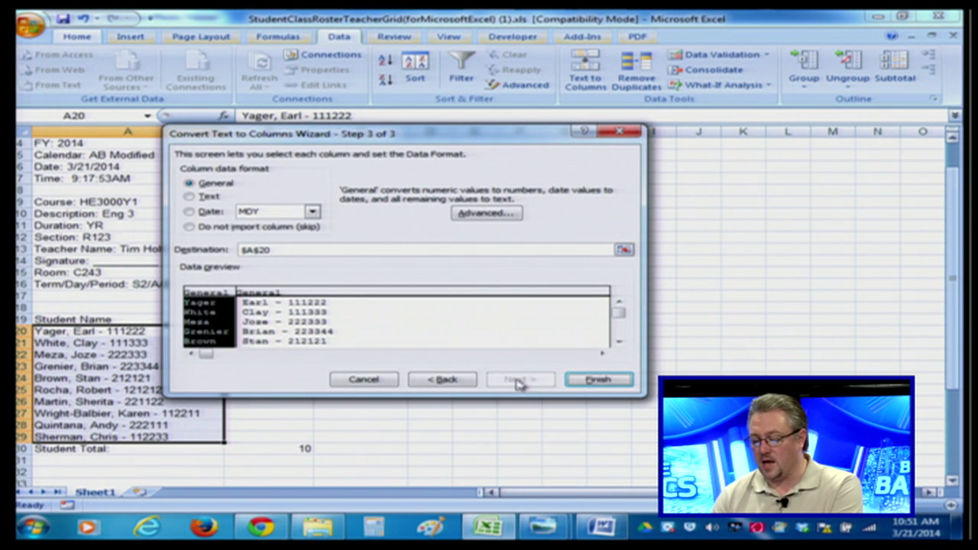
Step: Finish the split into $A$20 with General format and confirm replacing the cells
click(286, 332)
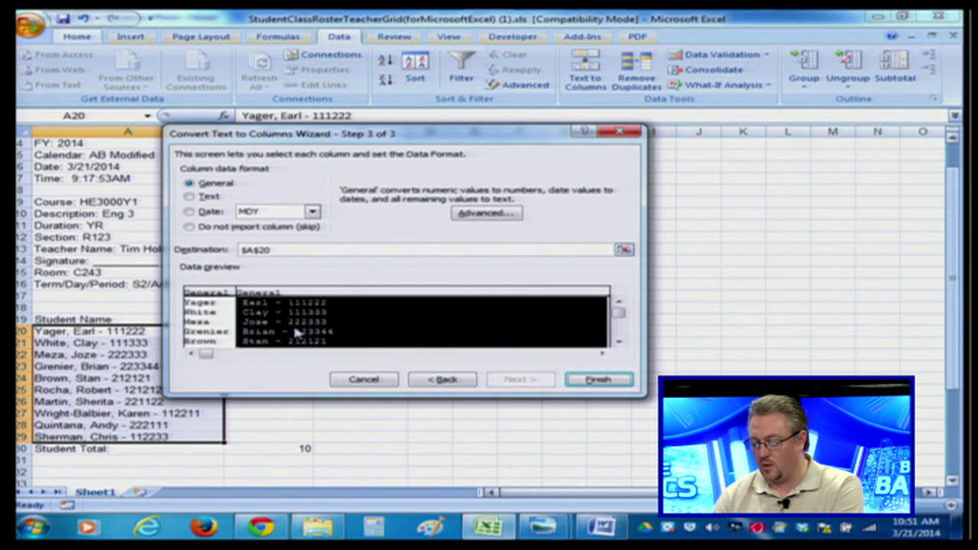
click(208, 328)
click(262, 324)
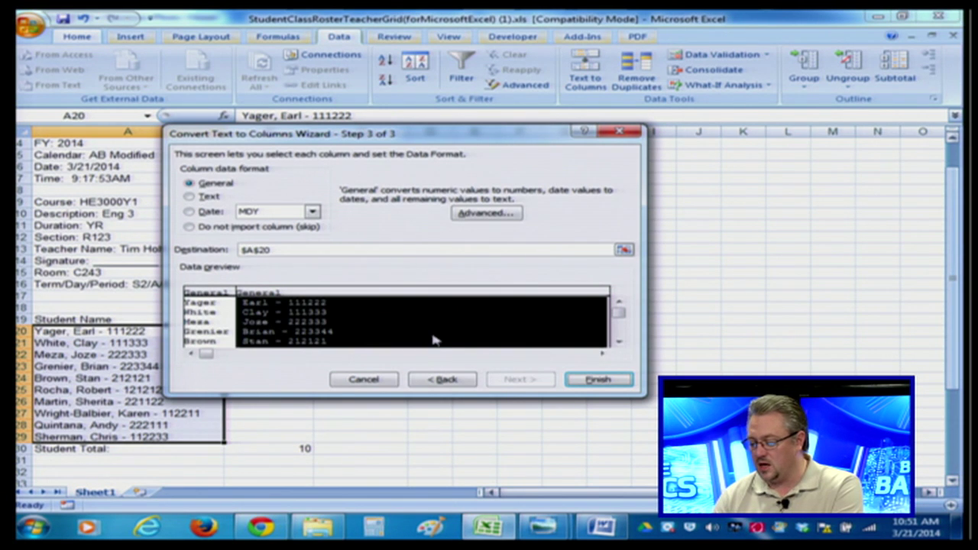
click(599, 380)
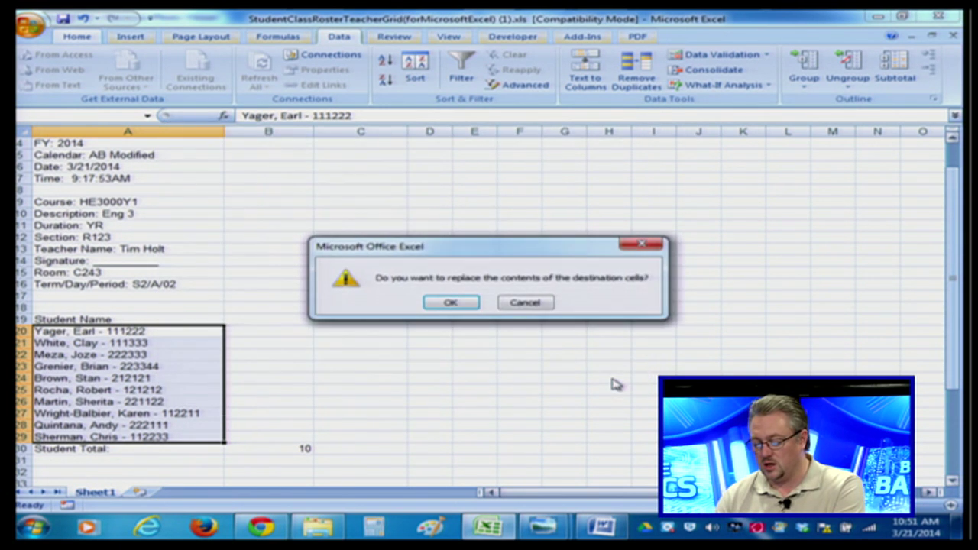
click(456, 306)
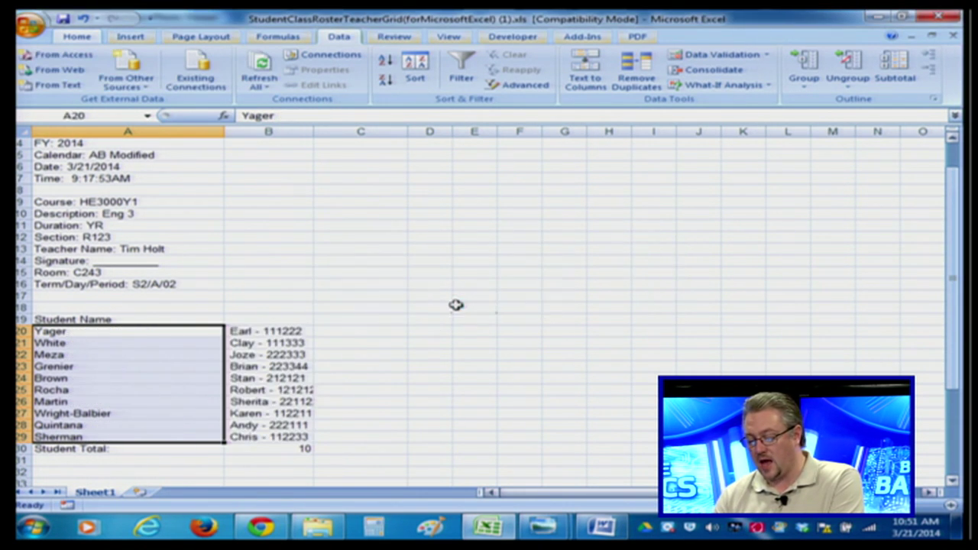
Step: Widen column B, select B20:B29 and start Text to Columns on it
click(390, 341)
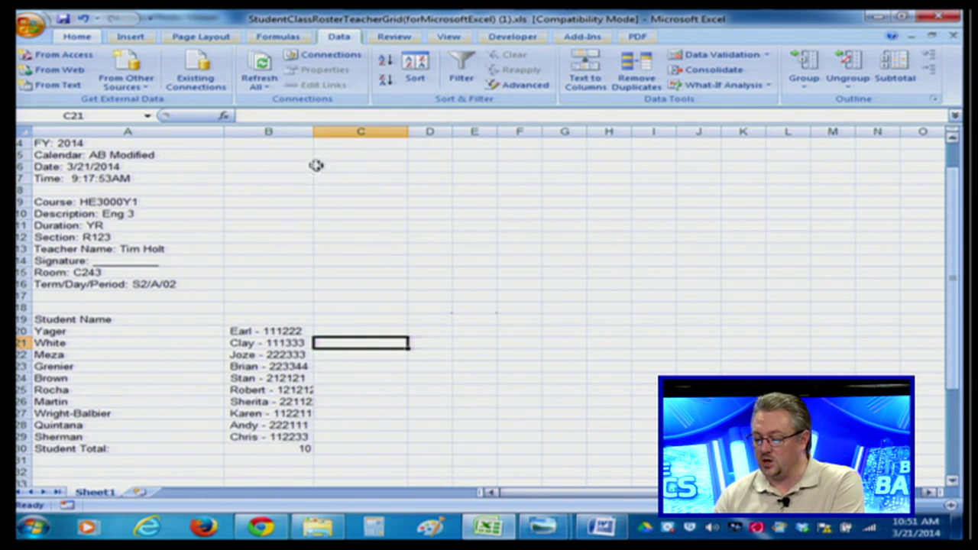
drag(313, 129, 335, 130)
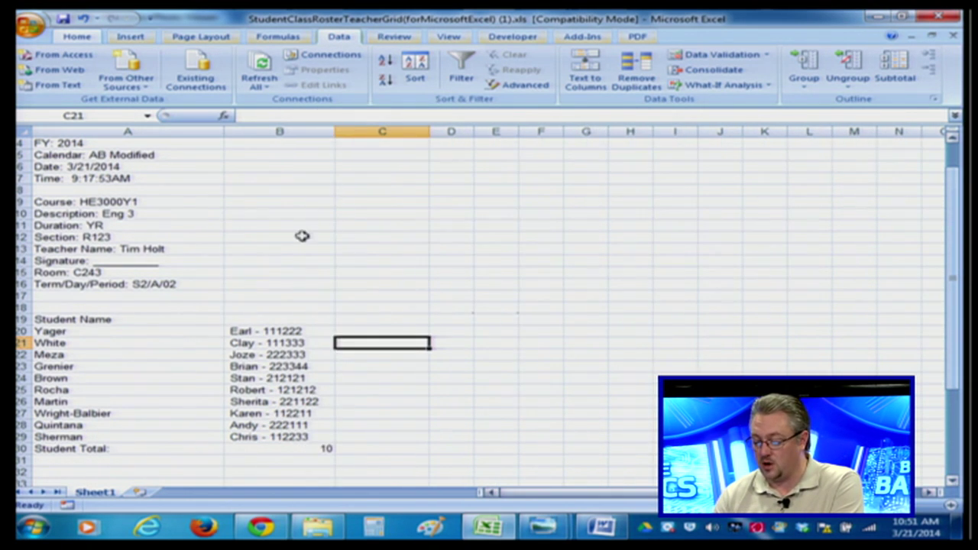
drag(277, 331, 273, 433)
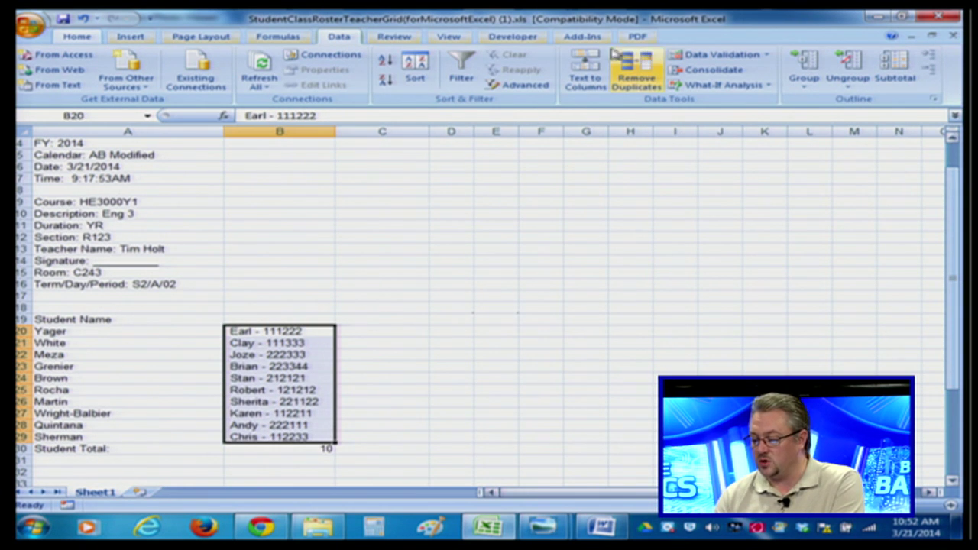
click(578, 69)
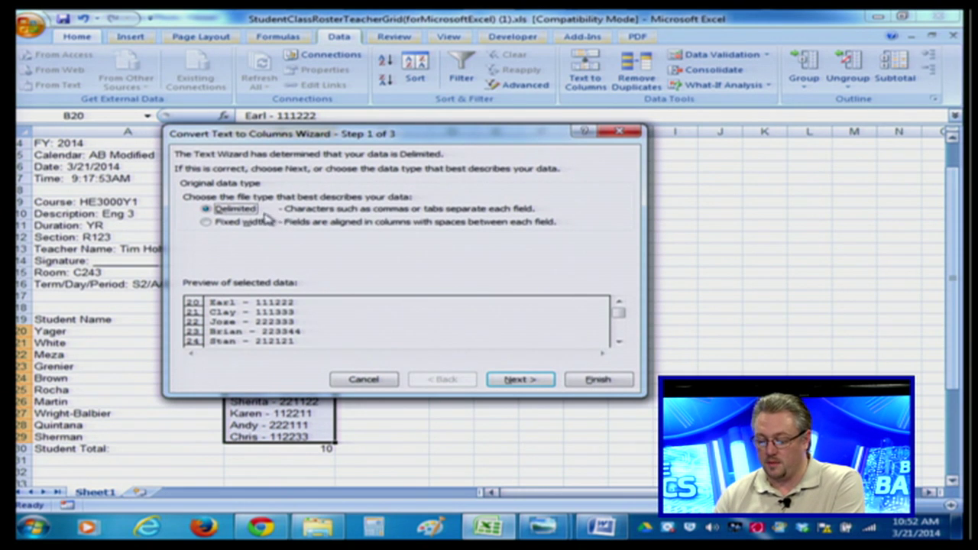
Step: Replace the Comma delimiter with a custom Other delimiter of '-'
click(540, 382)
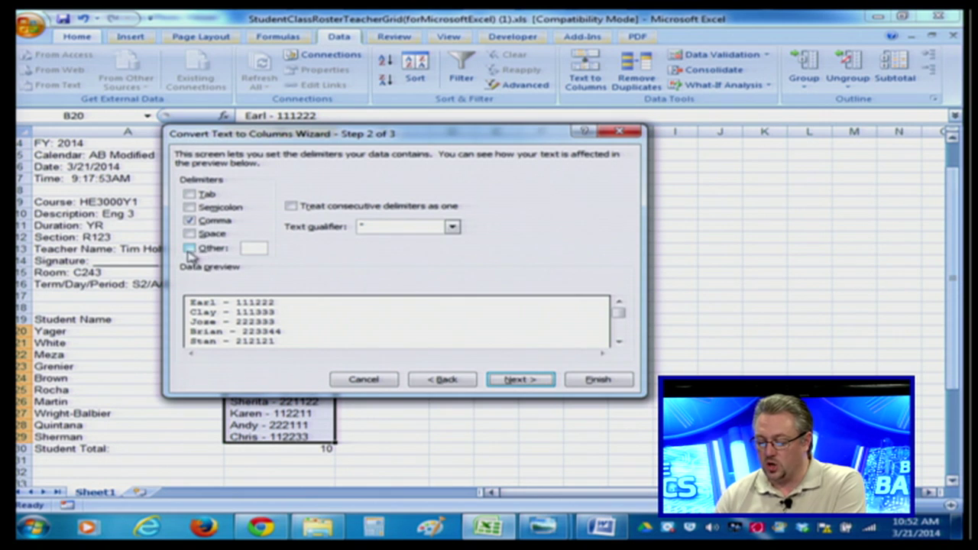
click(189, 222)
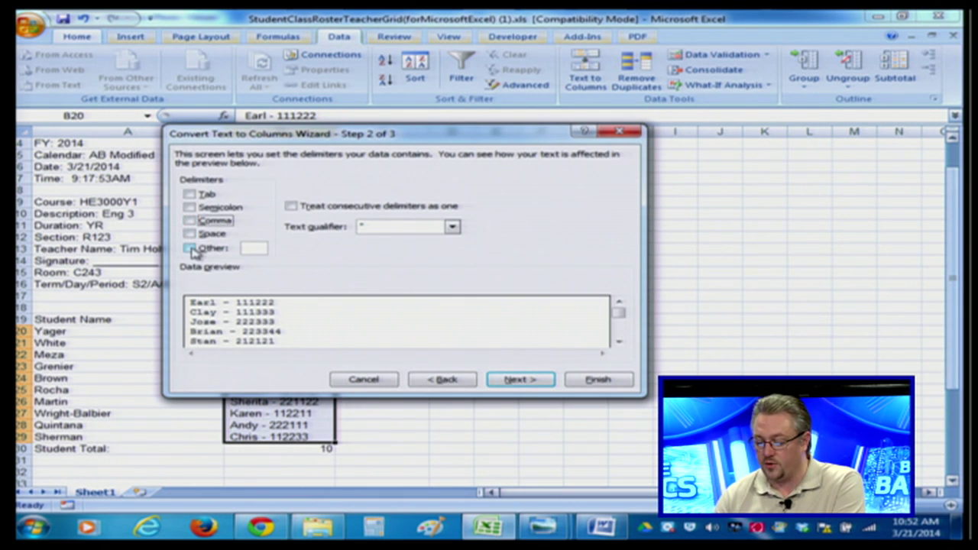
click(189, 248)
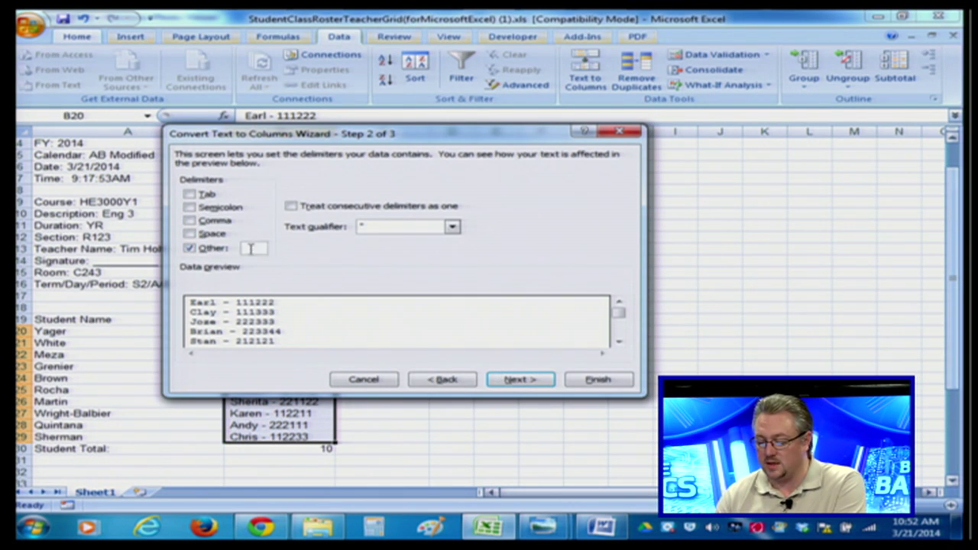
text(-)
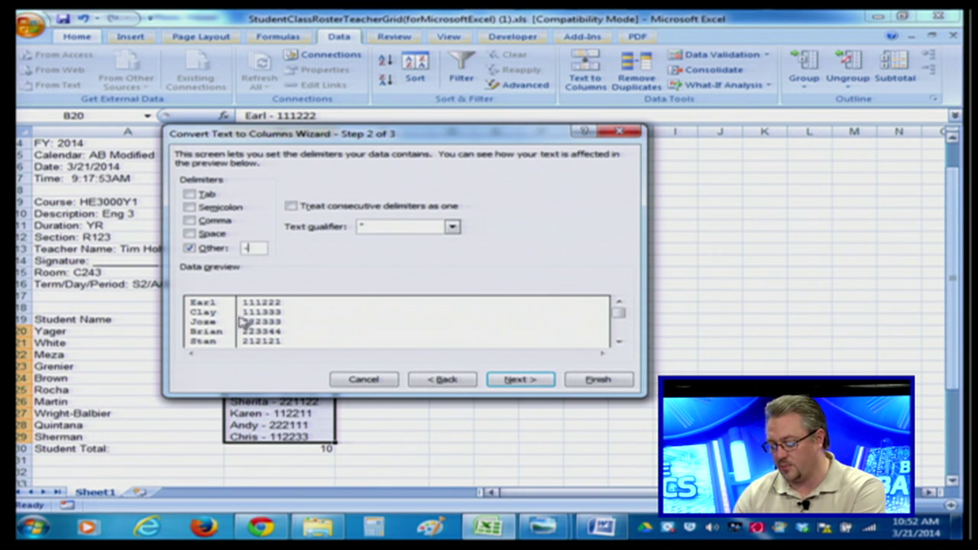
Step: Finish the split so first names stay in column B and IDs fill column C
click(537, 380)
click(282, 336)
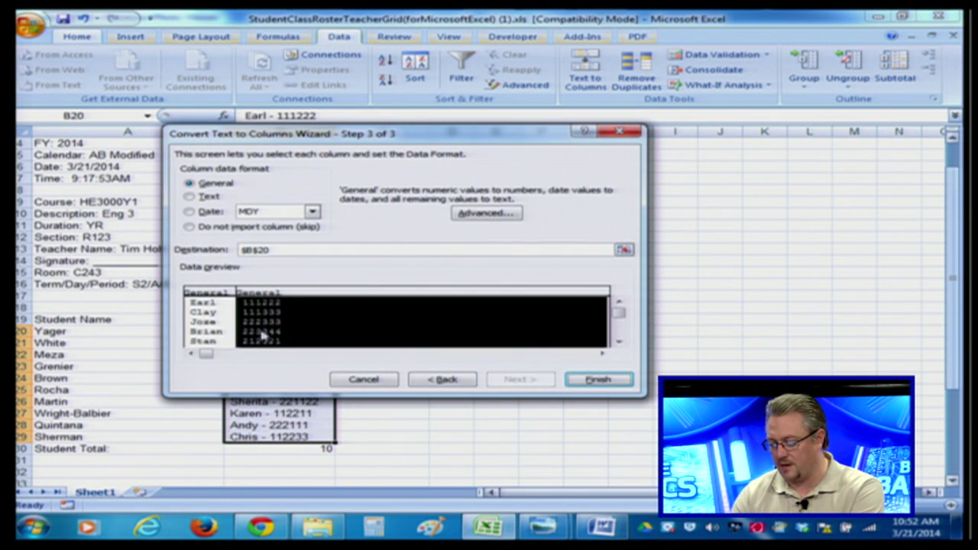
click(229, 334)
click(314, 328)
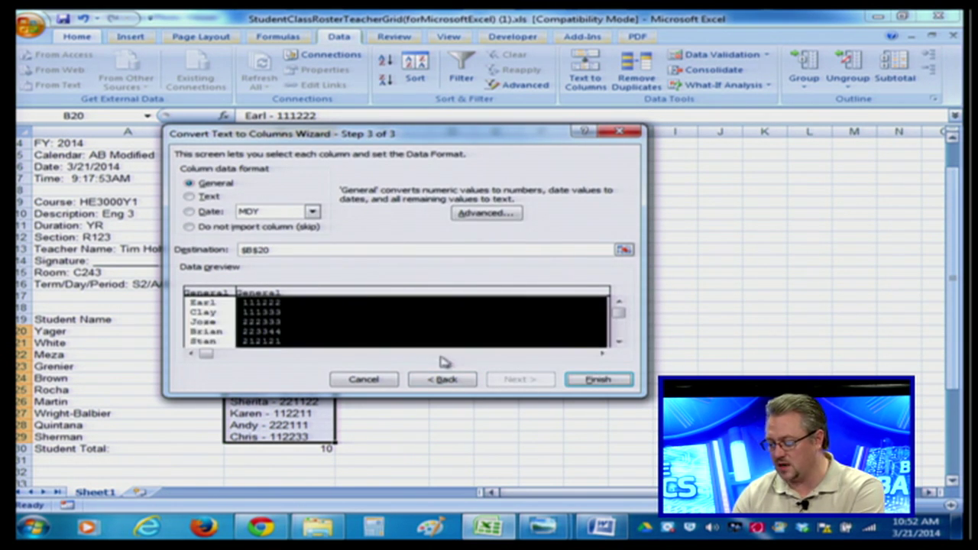
click(596, 382)
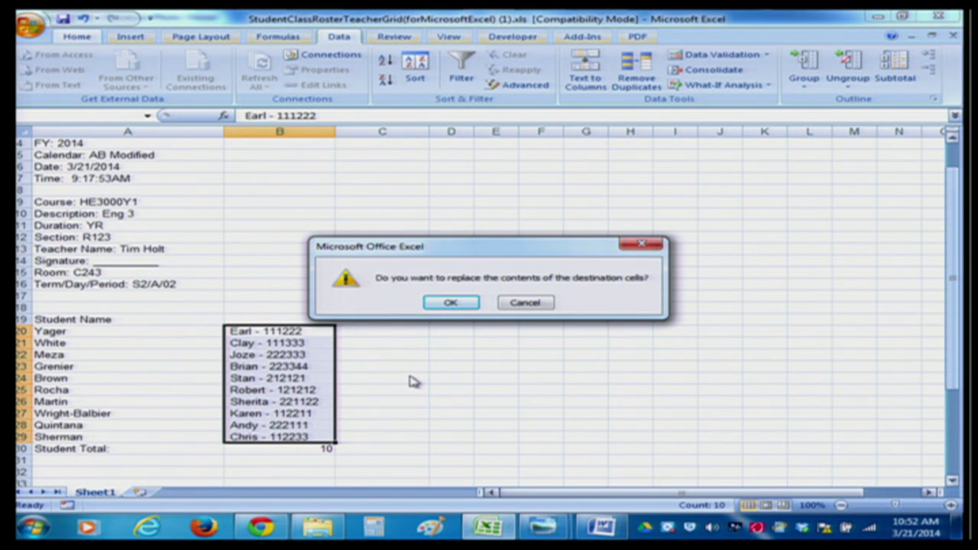
click(445, 303)
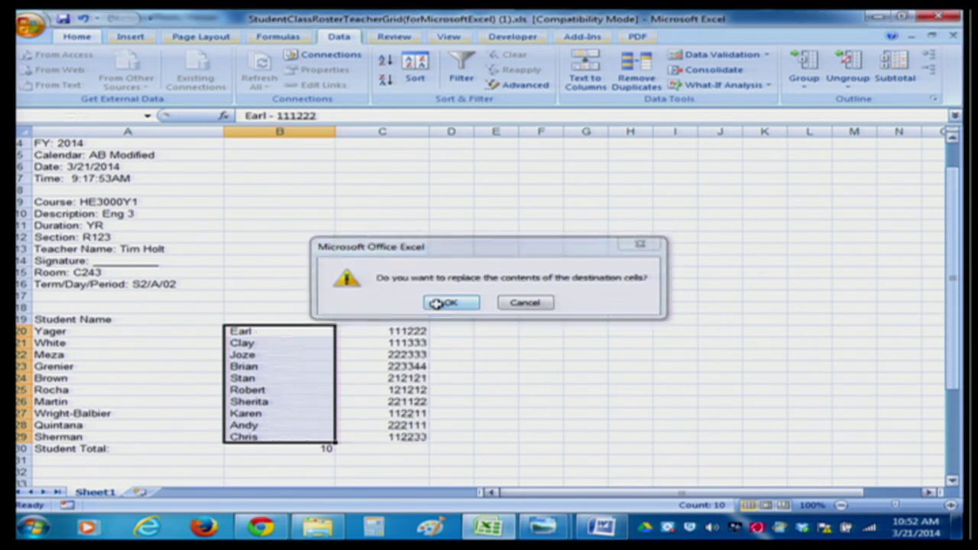
click(514, 341)
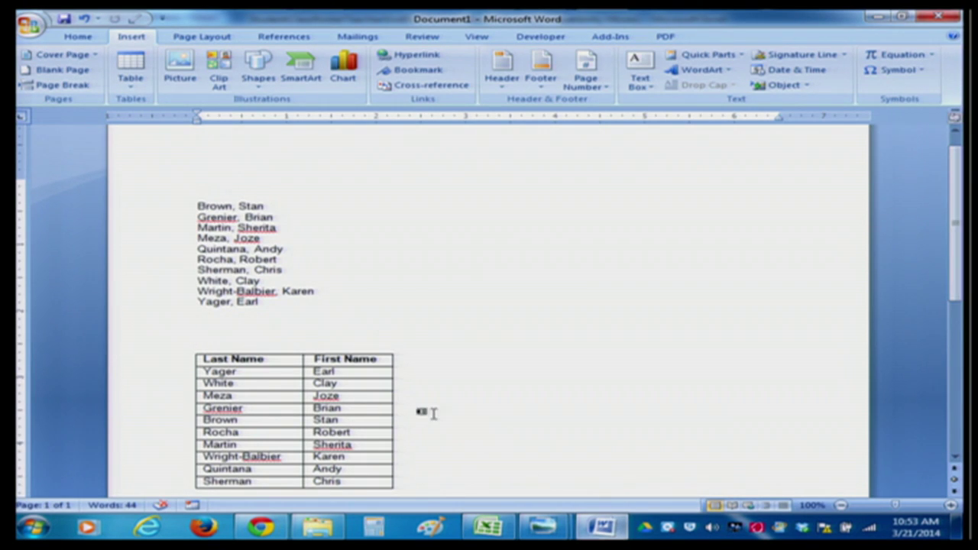
drag(199, 205, 276, 306)
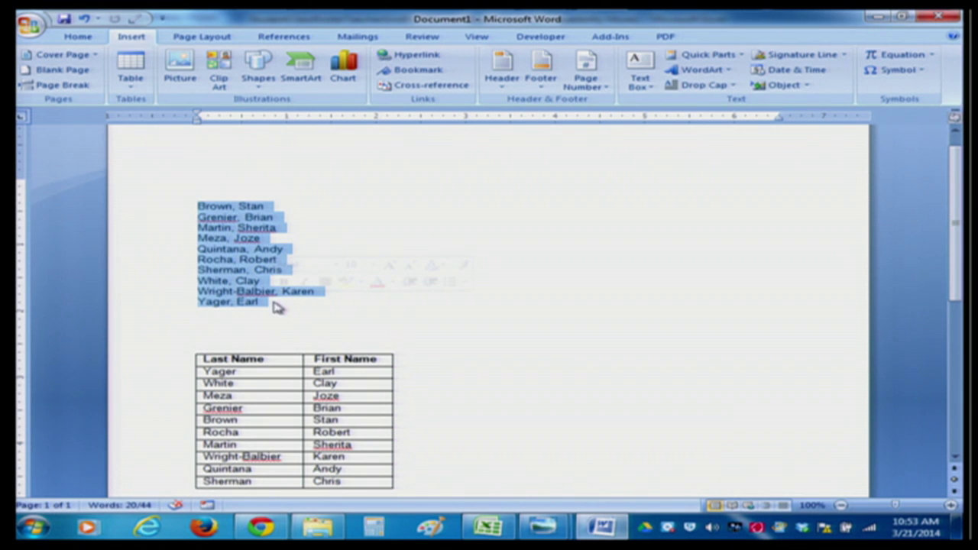
click(260, 360)
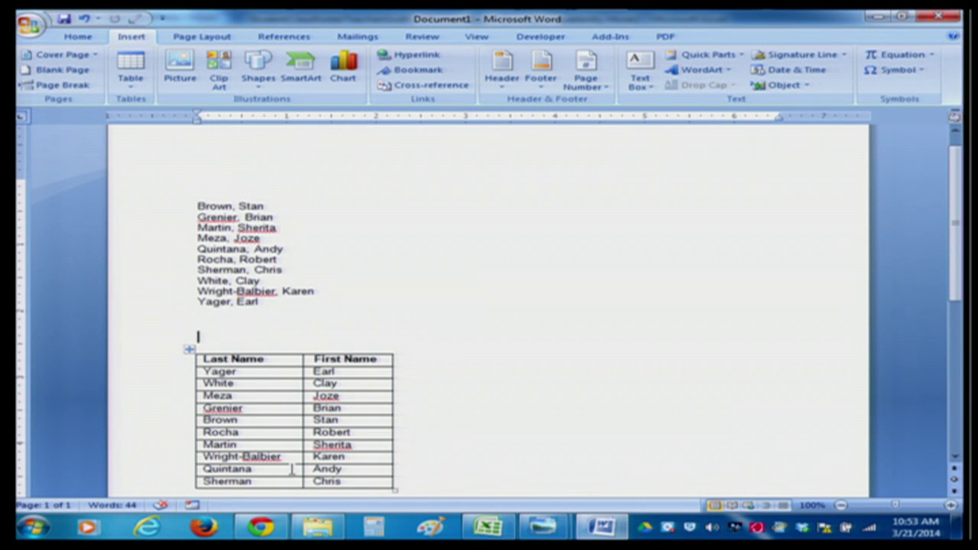
click(191, 209)
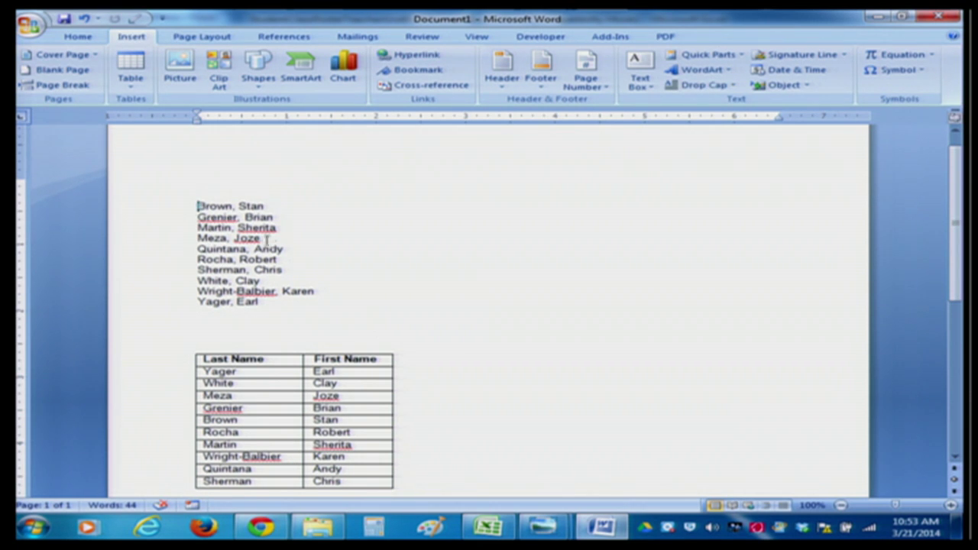
drag(200, 206, 262, 303)
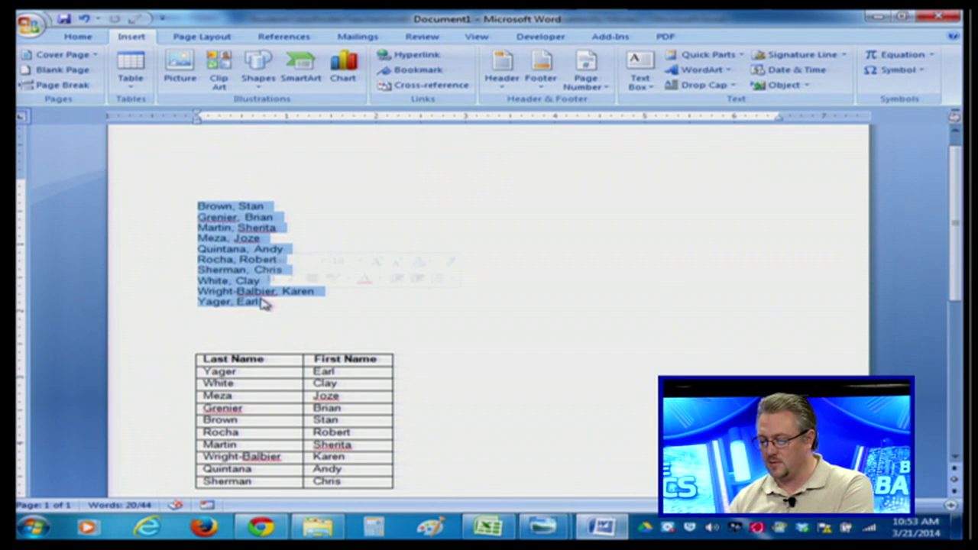
click(77, 37)
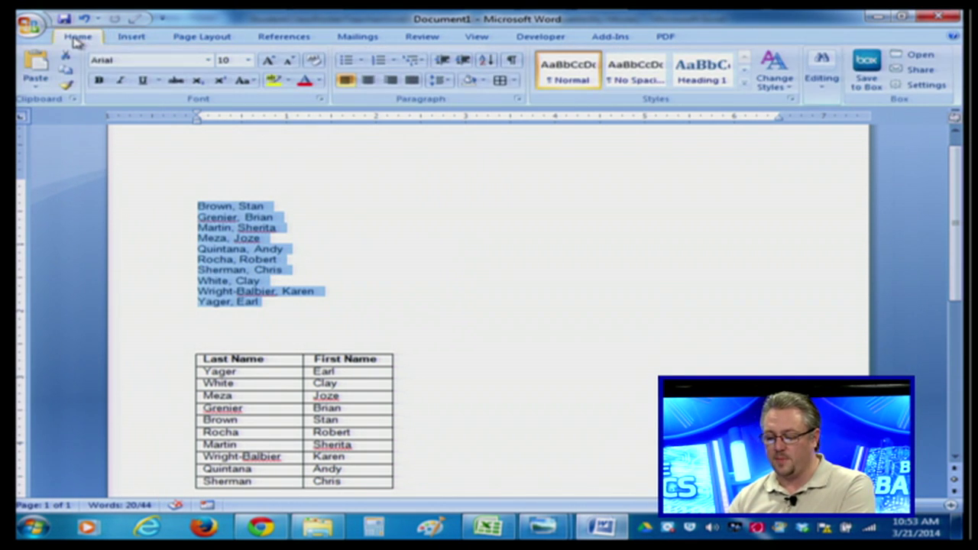
click(130, 37)
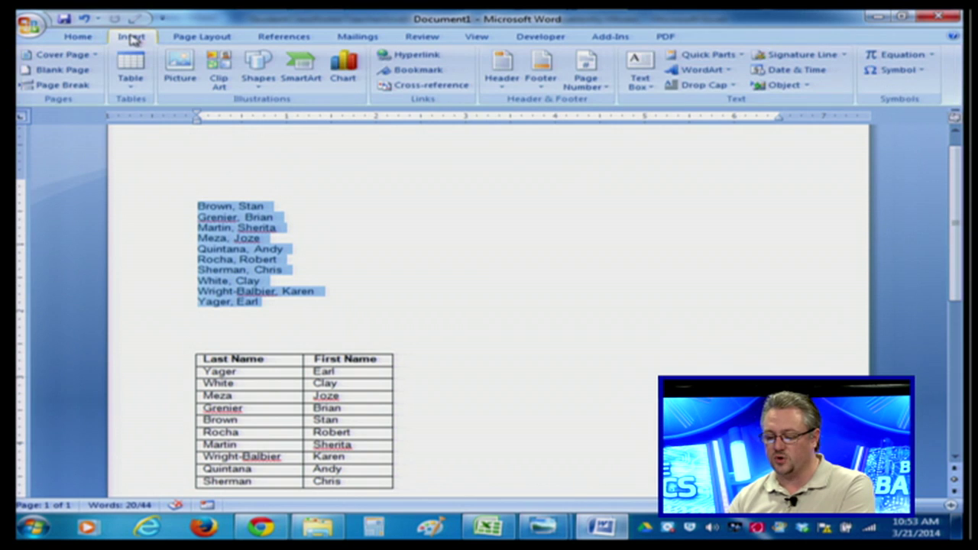
click(140, 84)
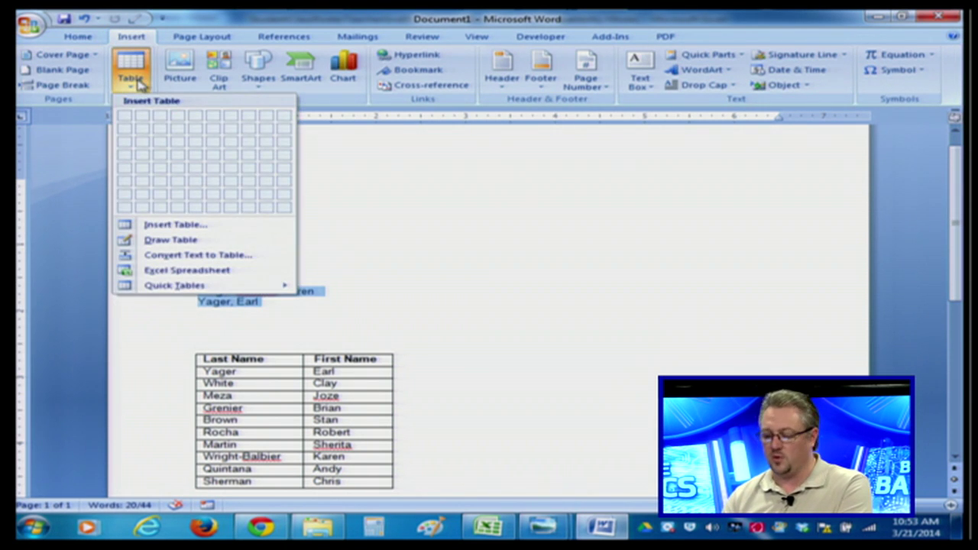
Step: Use Convert Text to Table to make a two-column table from the selected names
click(173, 257)
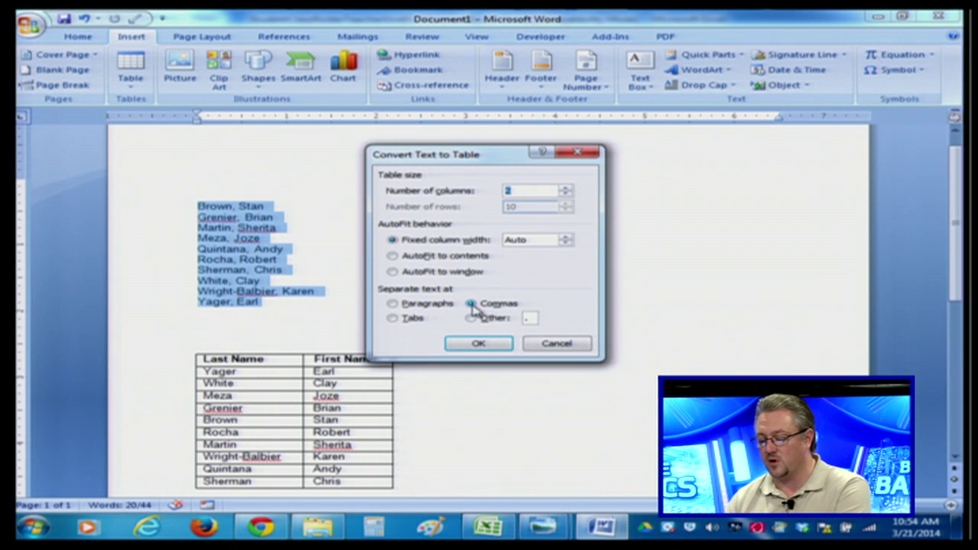
click(479, 344)
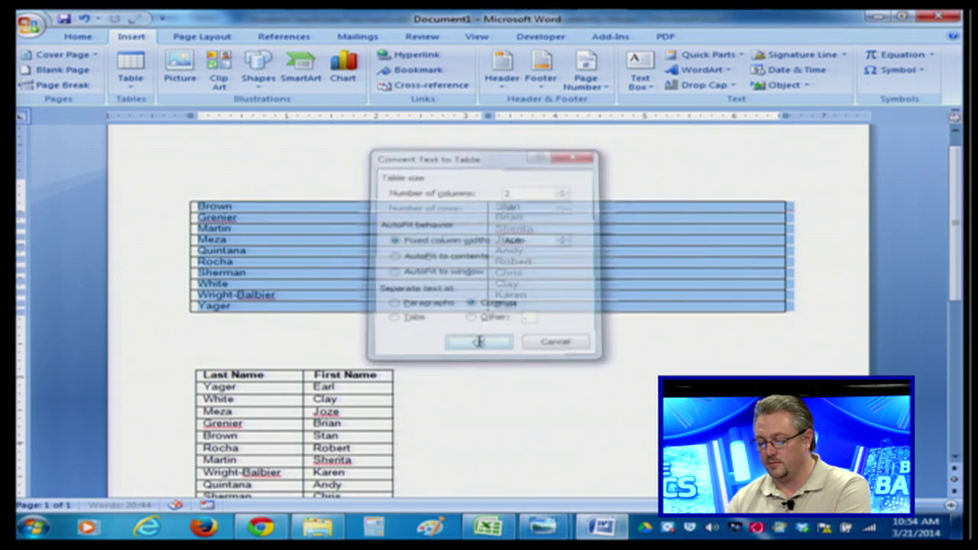
click(479, 342)
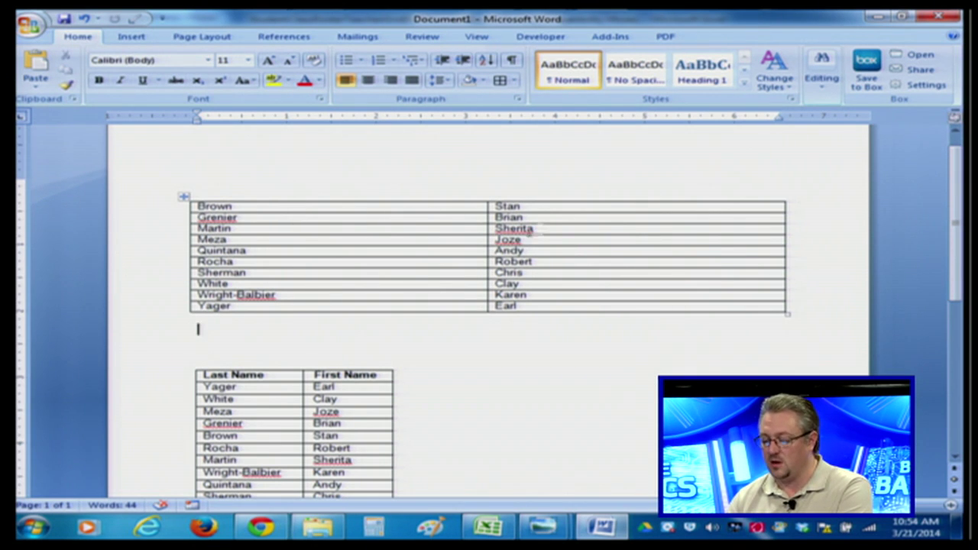
click(191, 207)
click(194, 207)
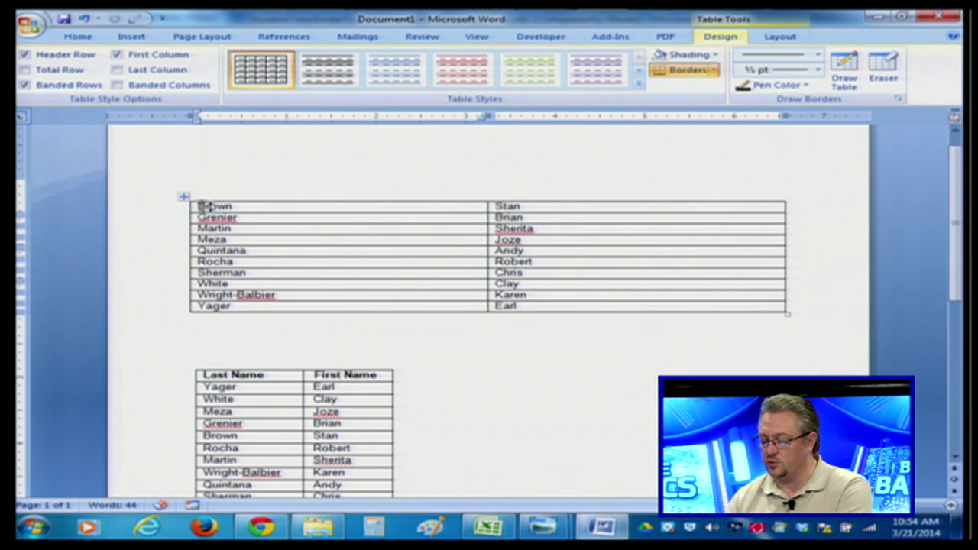
drag(193, 206, 561, 211)
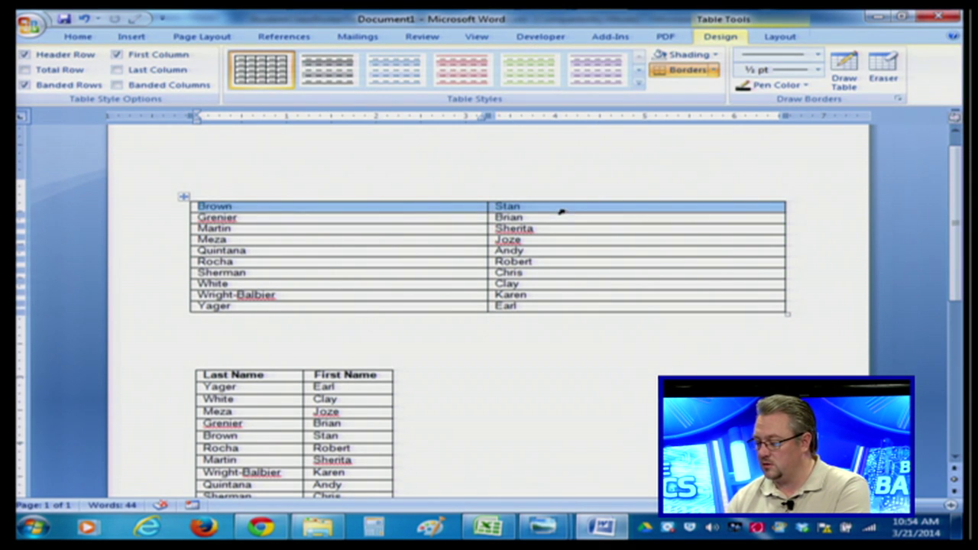
right_click(564, 212)
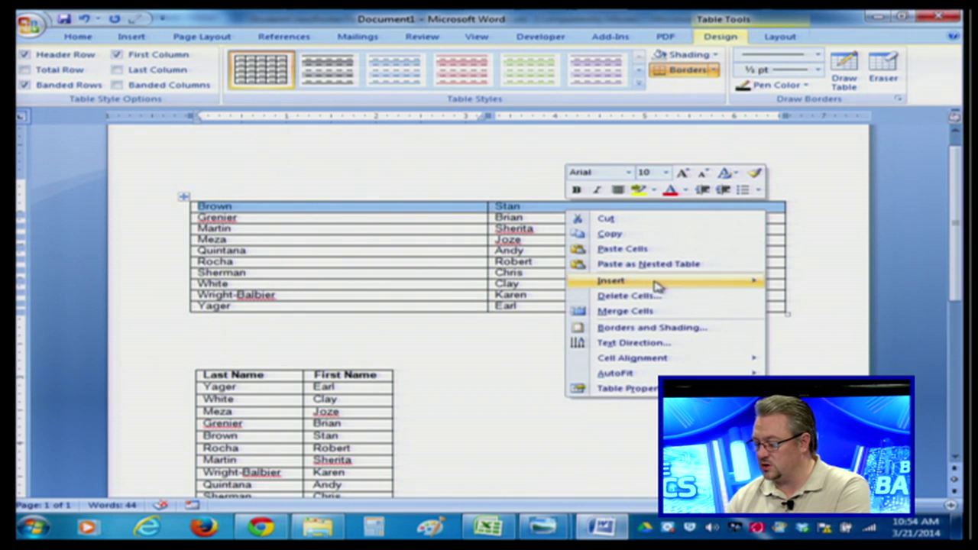
mouse_move(658, 286)
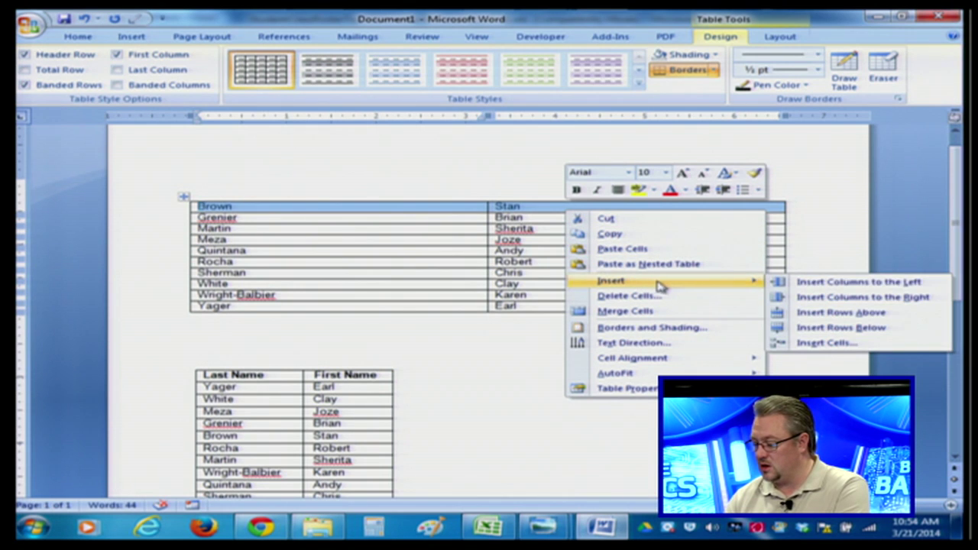
click(830, 314)
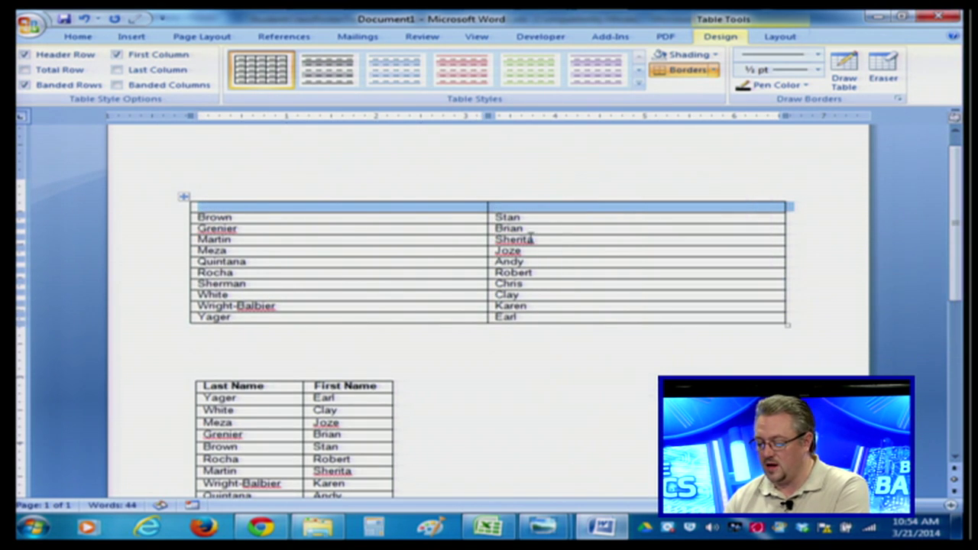
Step: Type 'Last Name' and 'First Name' into the new header row's cells
click(321, 208)
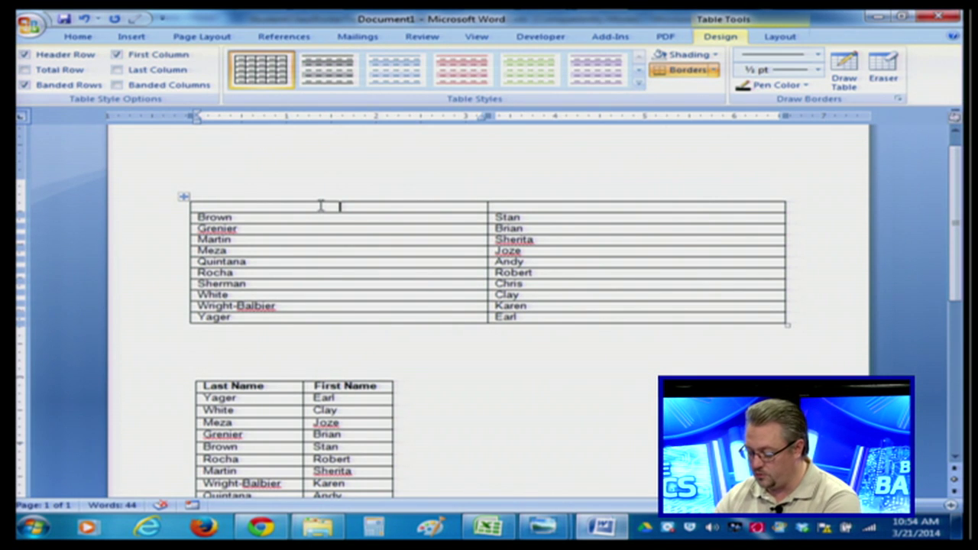
text(Last Na)
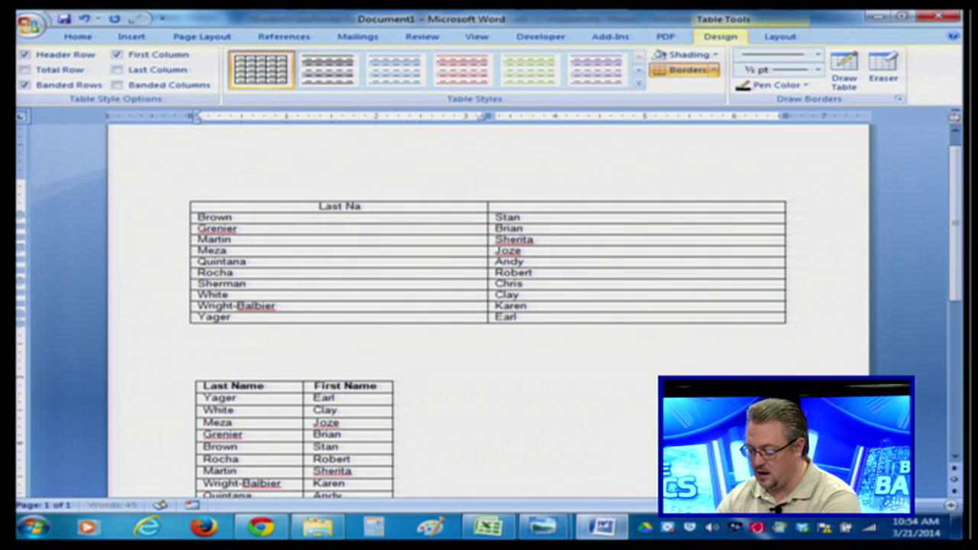
text(m e)
key(BackSpace)
key(BackSpace)
text(e)
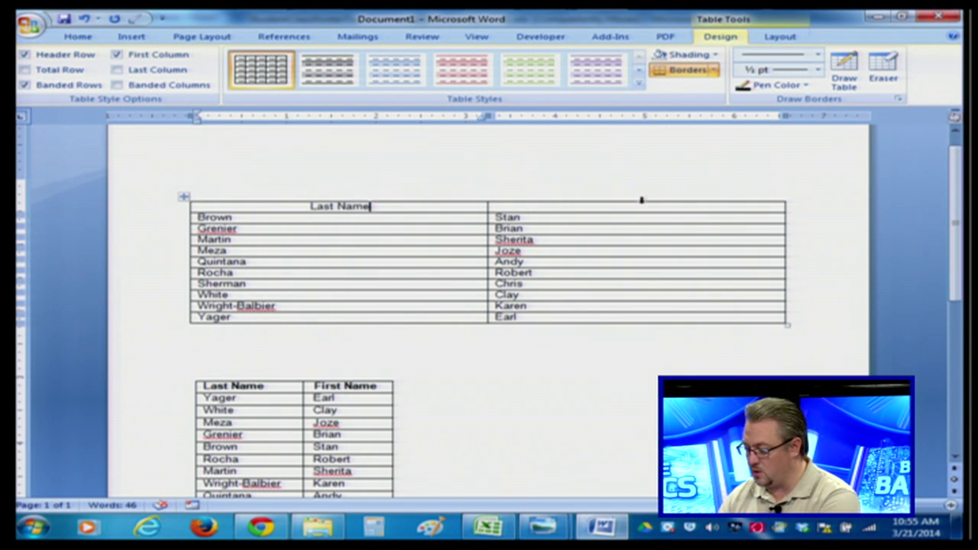
click(639, 207)
text(Firs)
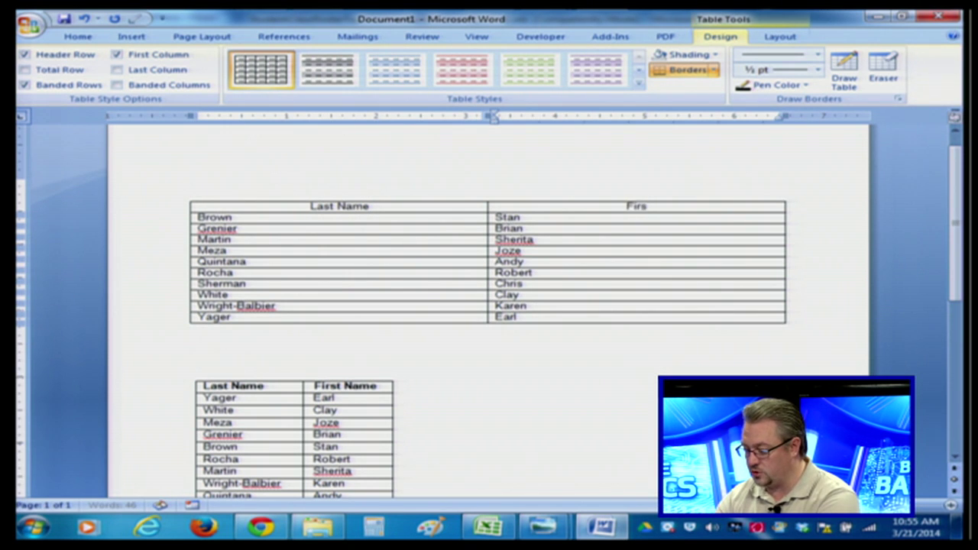
text(t Name)
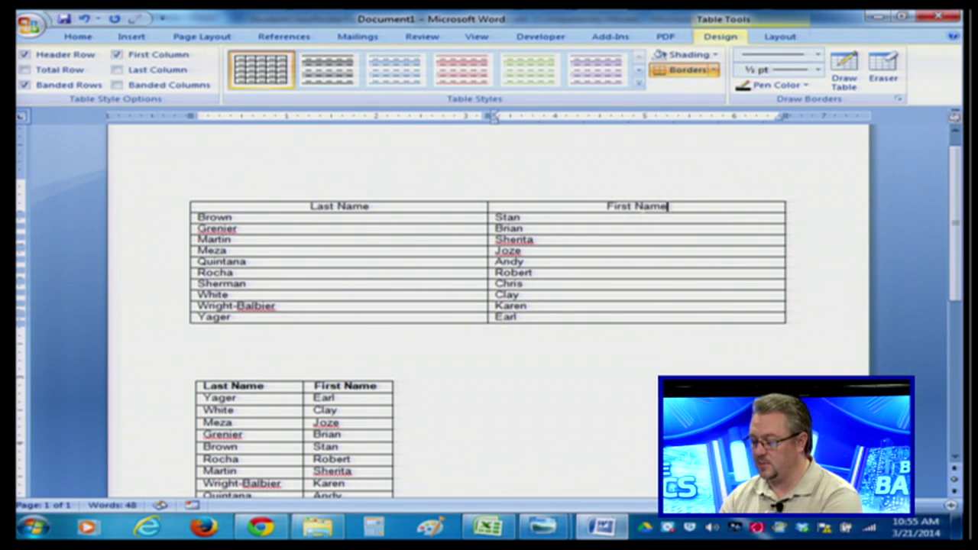
click(197, 364)
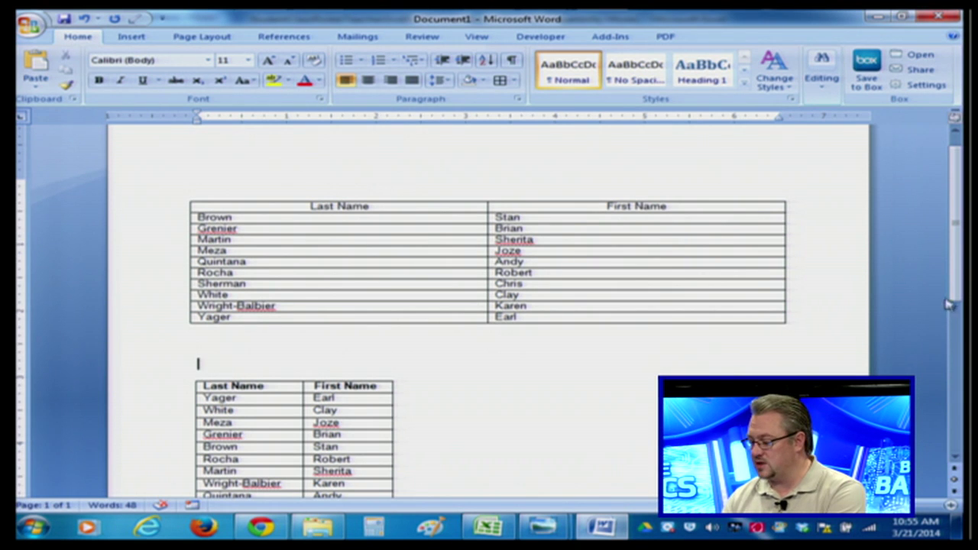
Step: Select the lower table's body rows from Yager down to Sherman, leaving the header unselected
drag(960, 294, 960, 344)
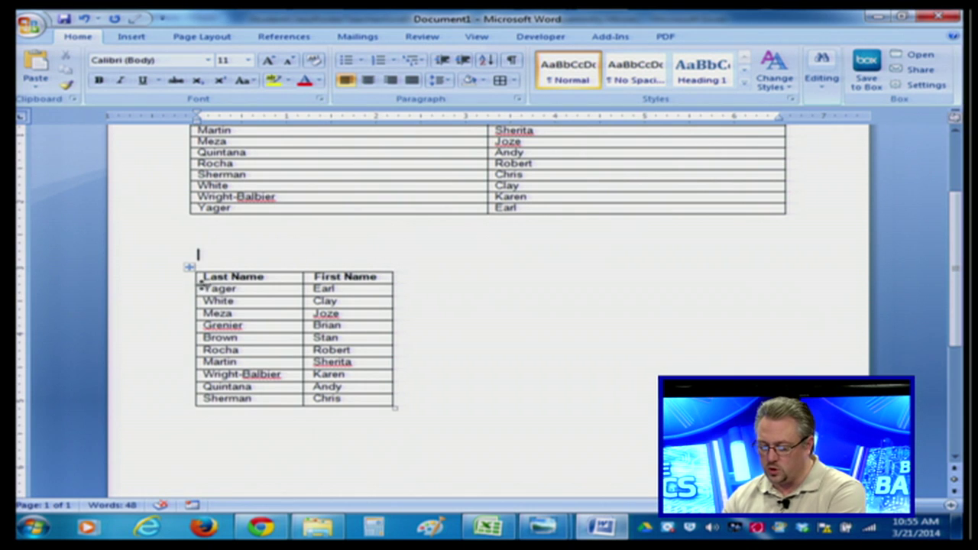
drag(205, 292, 354, 403)
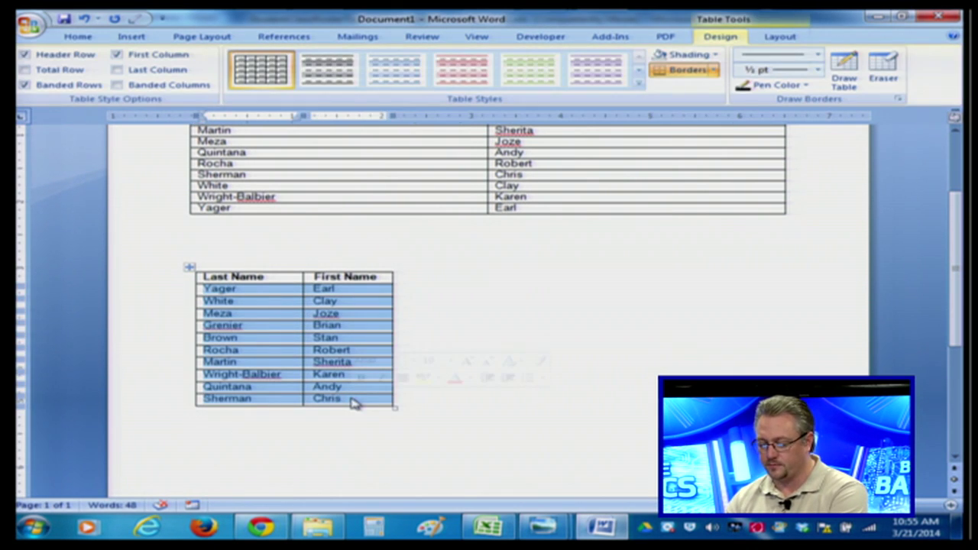
click(781, 36)
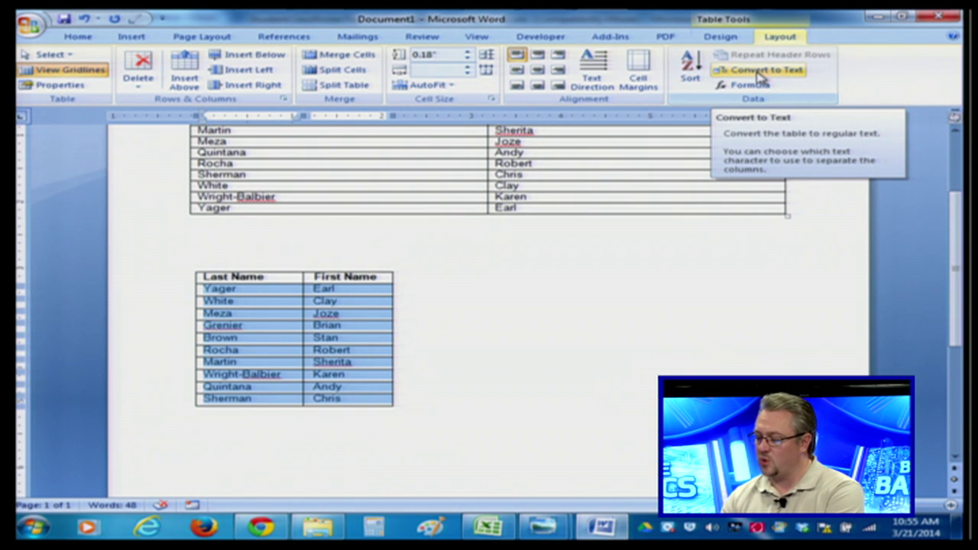
Step: Convert the selected ten name rows to text lines separated by commas
click(760, 70)
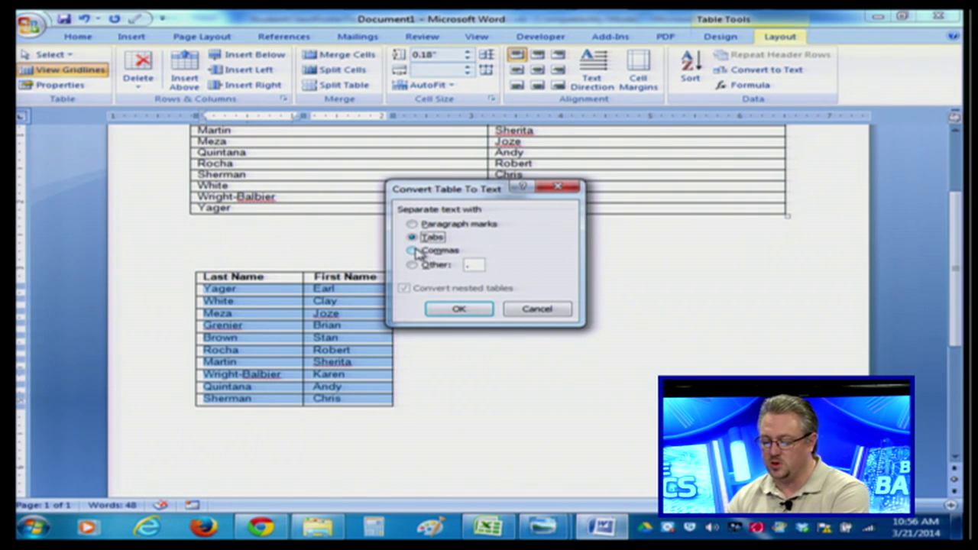
click(413, 250)
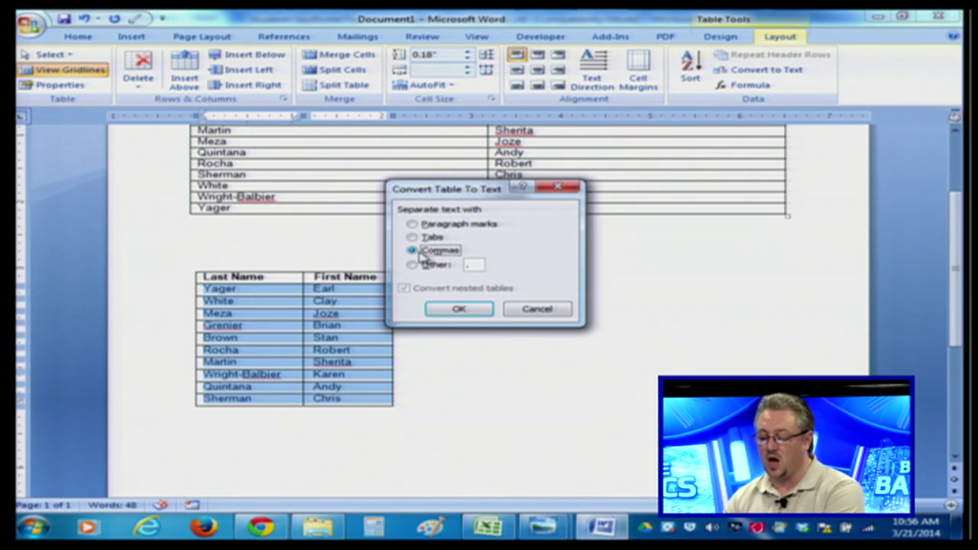
click(458, 311)
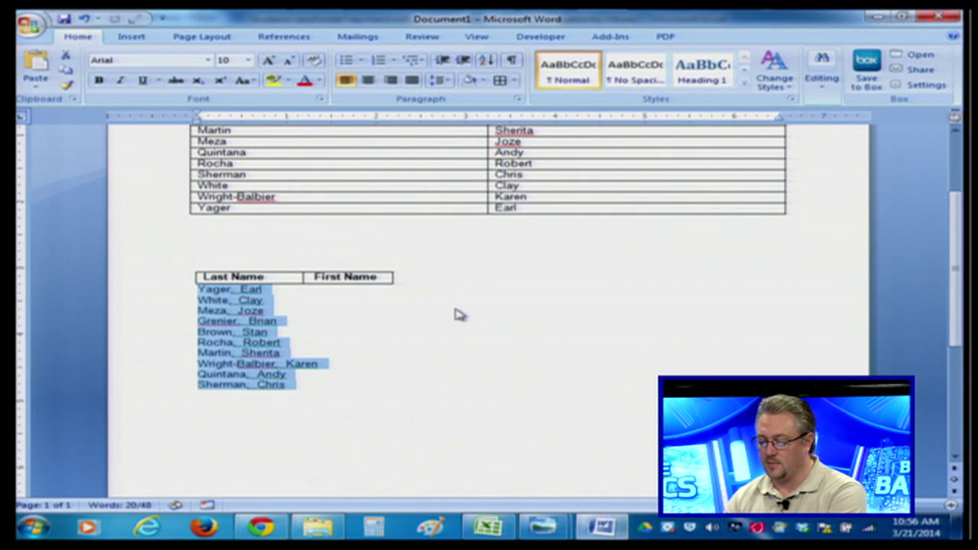
click(430, 346)
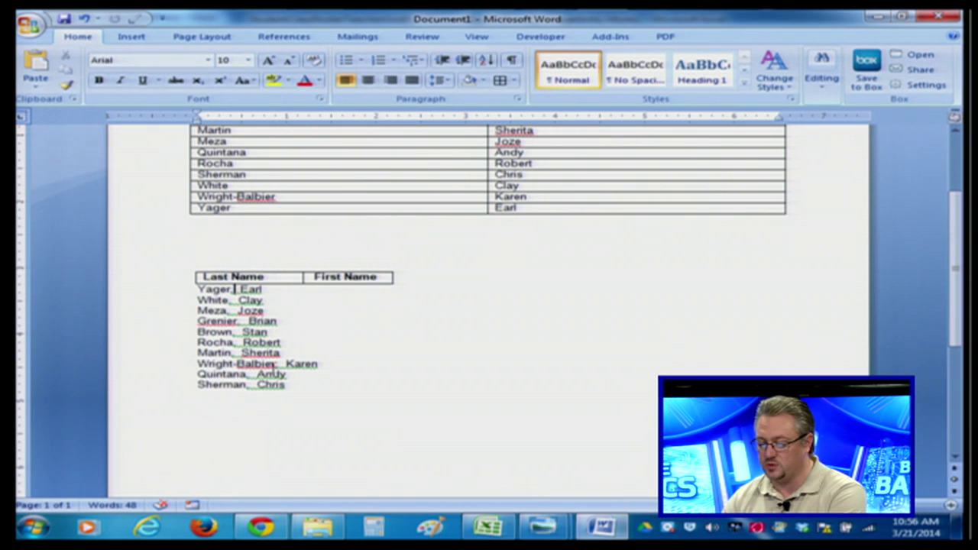
Step: Delete the extra space before Earl, Clay, Joze and Brian in the first four converted lines
click(237, 289)
key(BackSpace)
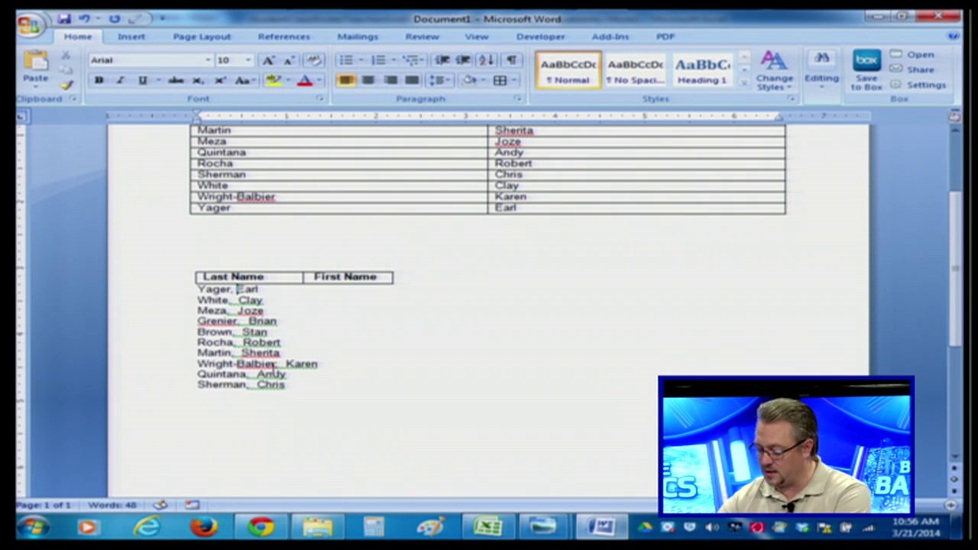
click(237, 300)
key(BackSpace)
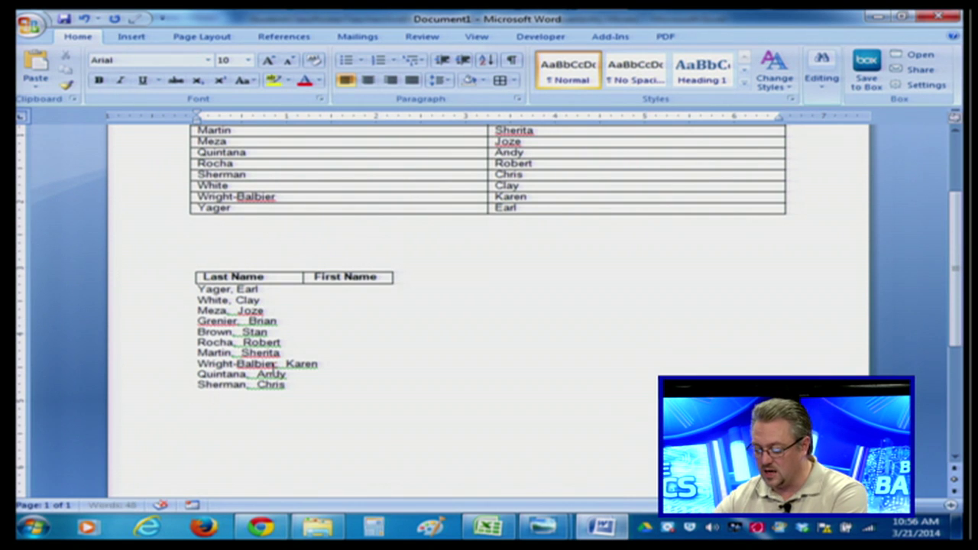
click(231, 311)
key(BackSpace)
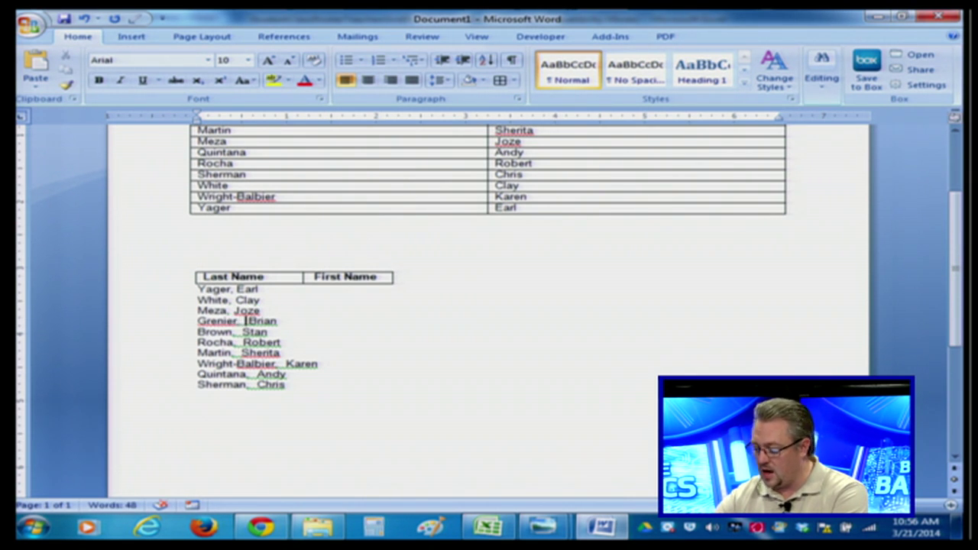
click(238, 322)
key(BackSpace)
click(452, 403)
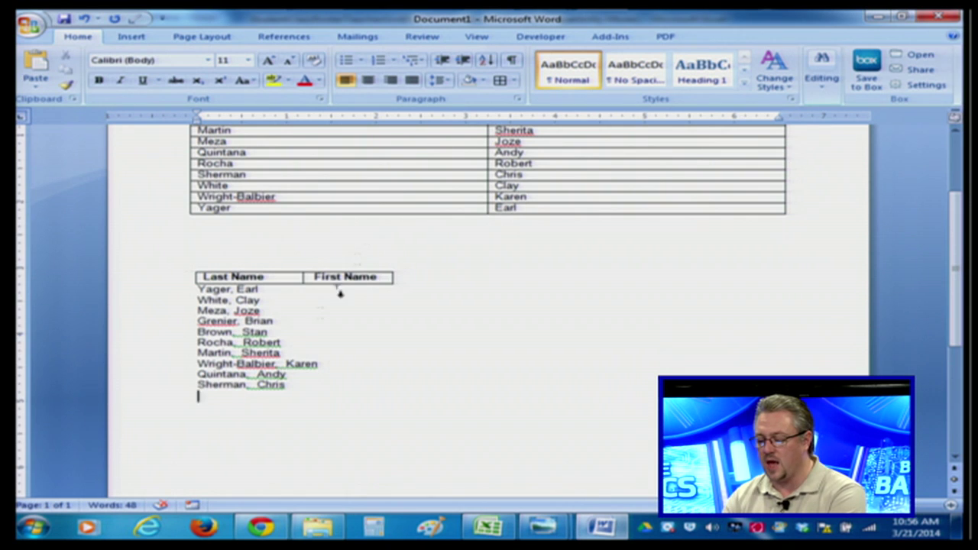
scroll(421, 219, up, 3)
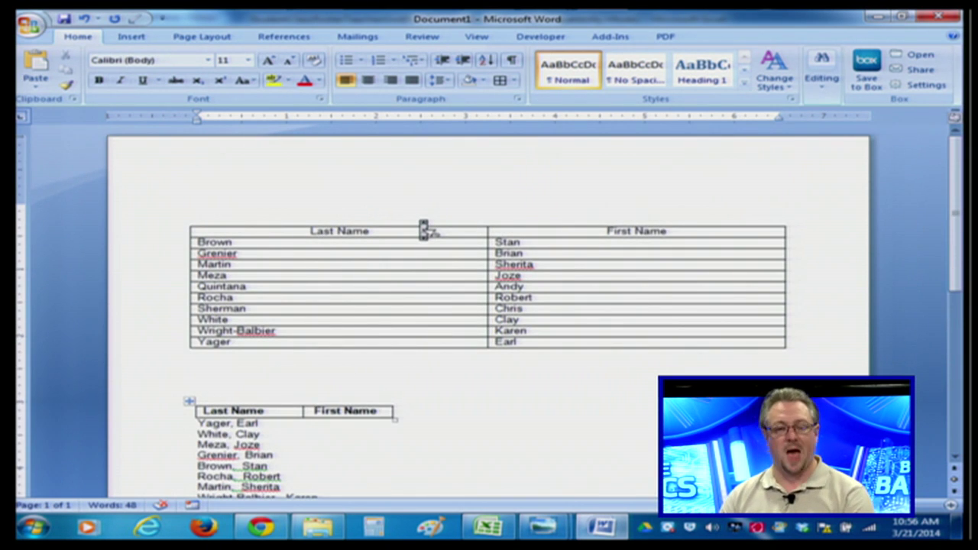